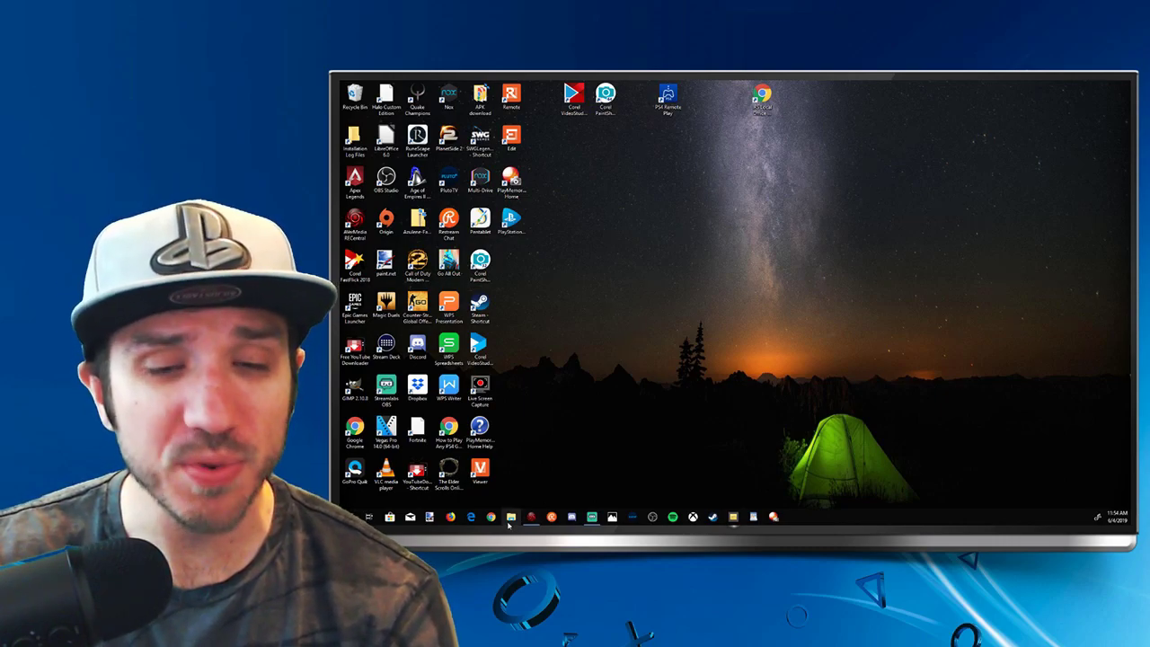
Open File Explorer and show the contents of USB Drive (H:).
click(509, 518)
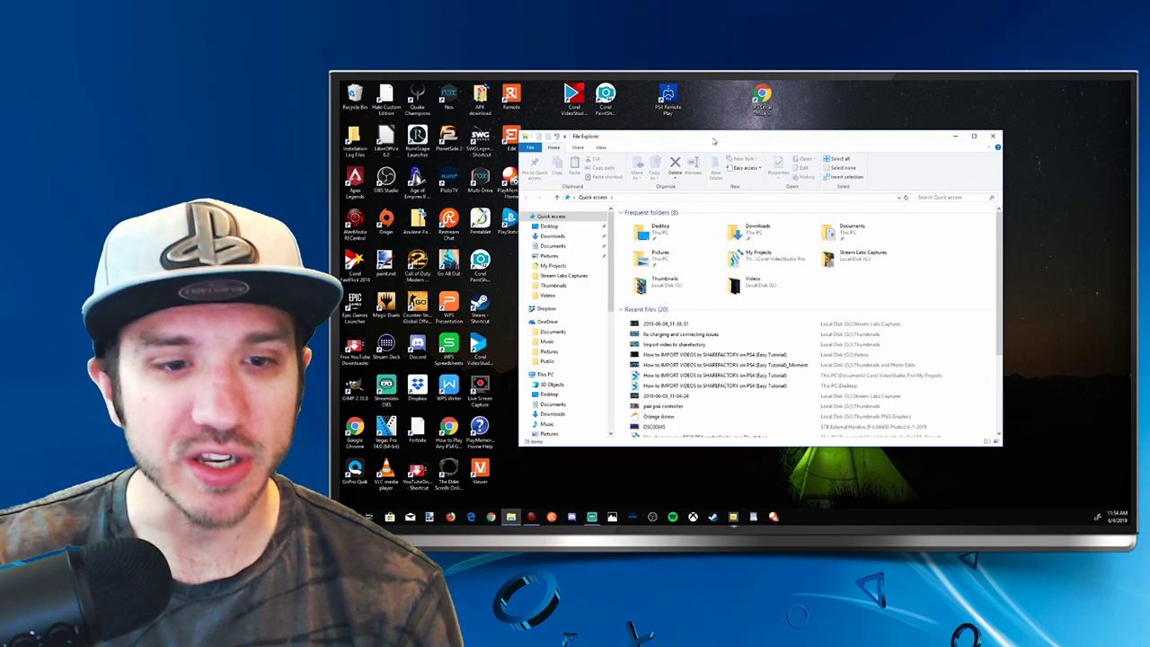
drag(714, 141, 695, 150)
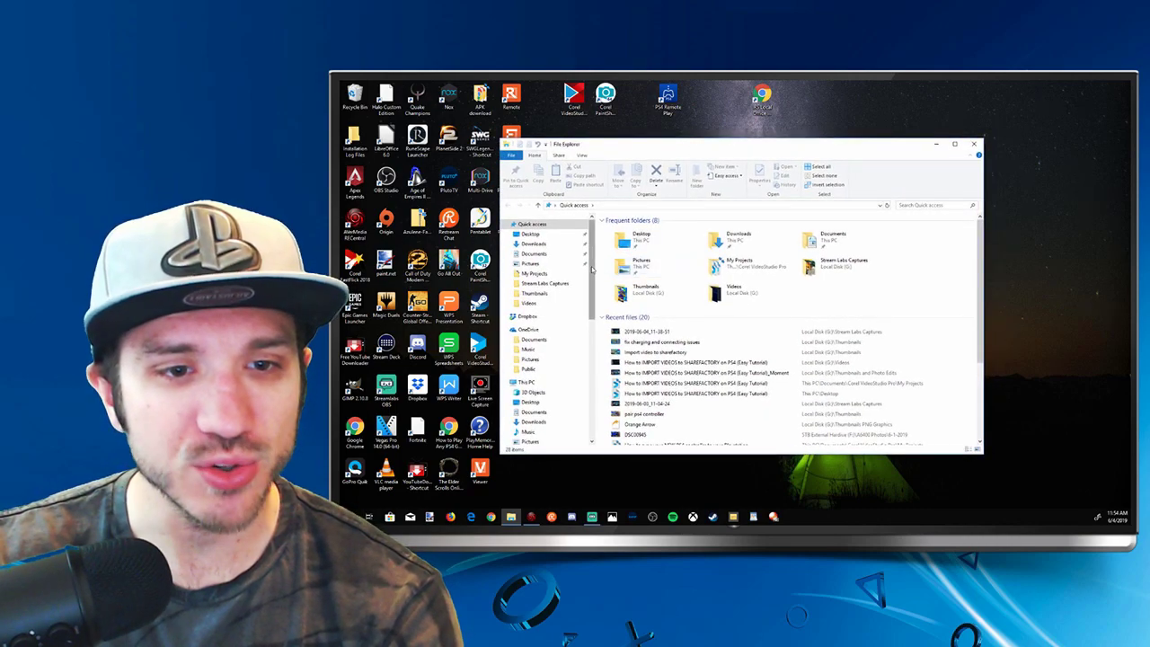
scroll(591, 267, down, 4)
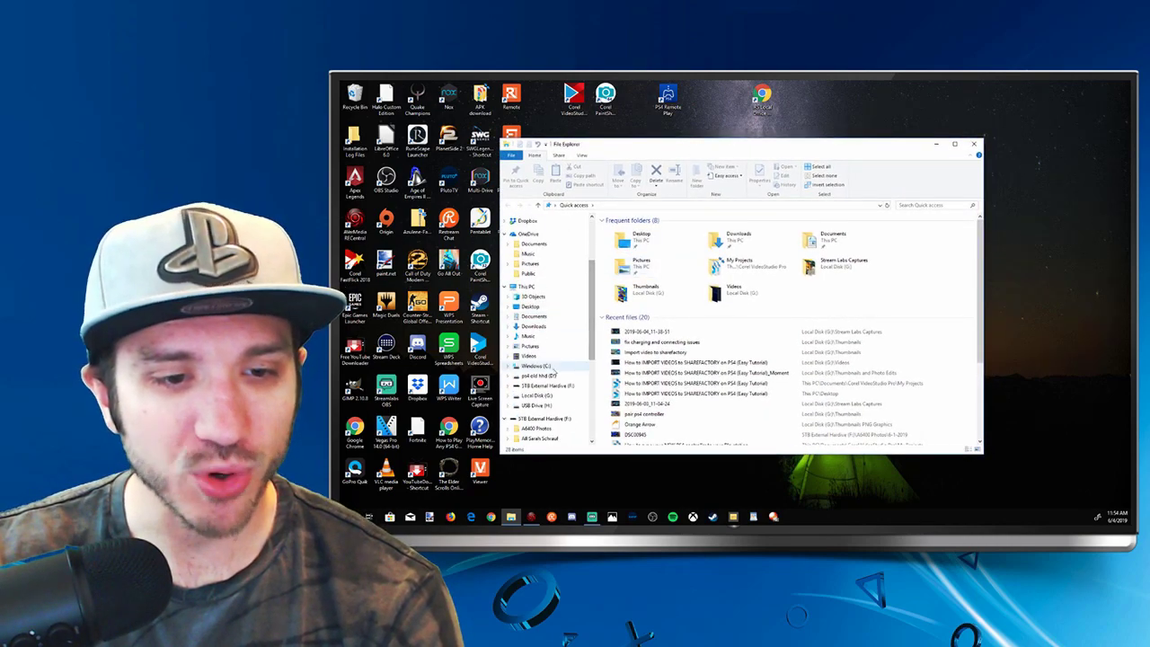
click(542, 409)
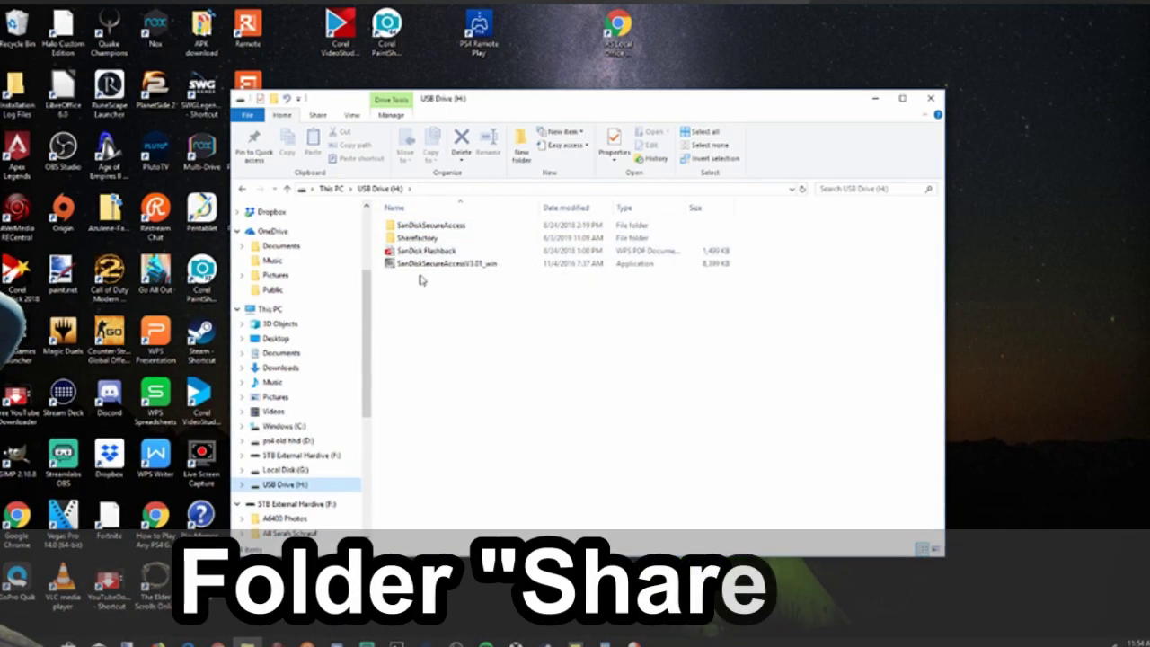
Check the drive's New menu without creating a folder, then open the Sharefactory folder.
right_click(423, 371)
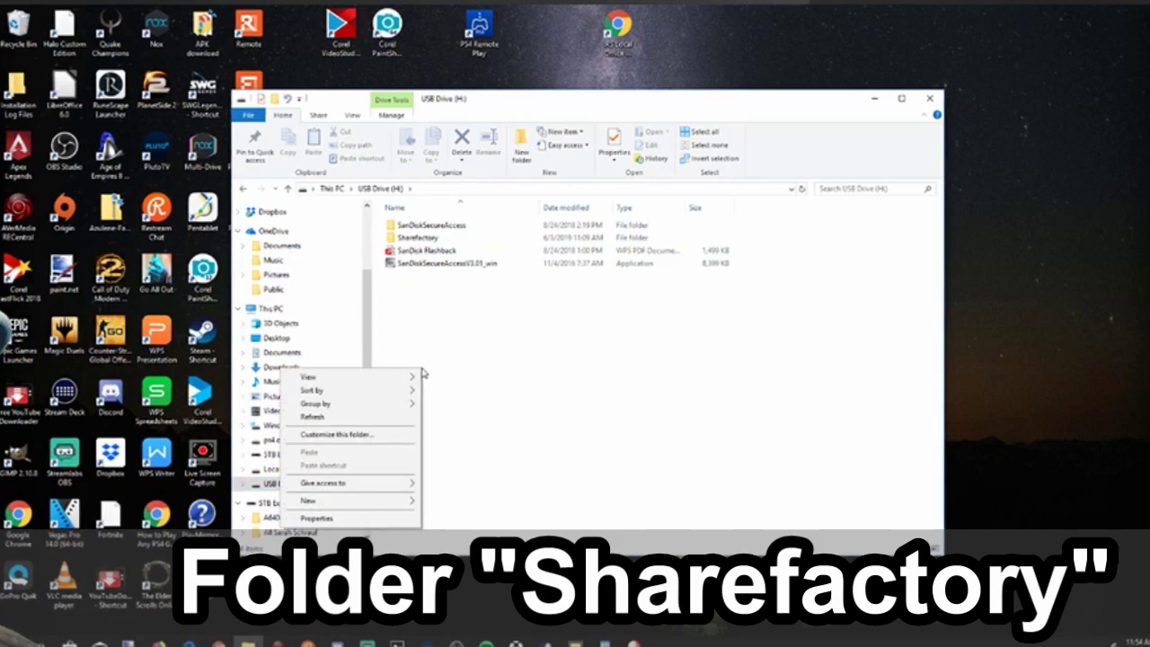
mouse_move(368, 504)
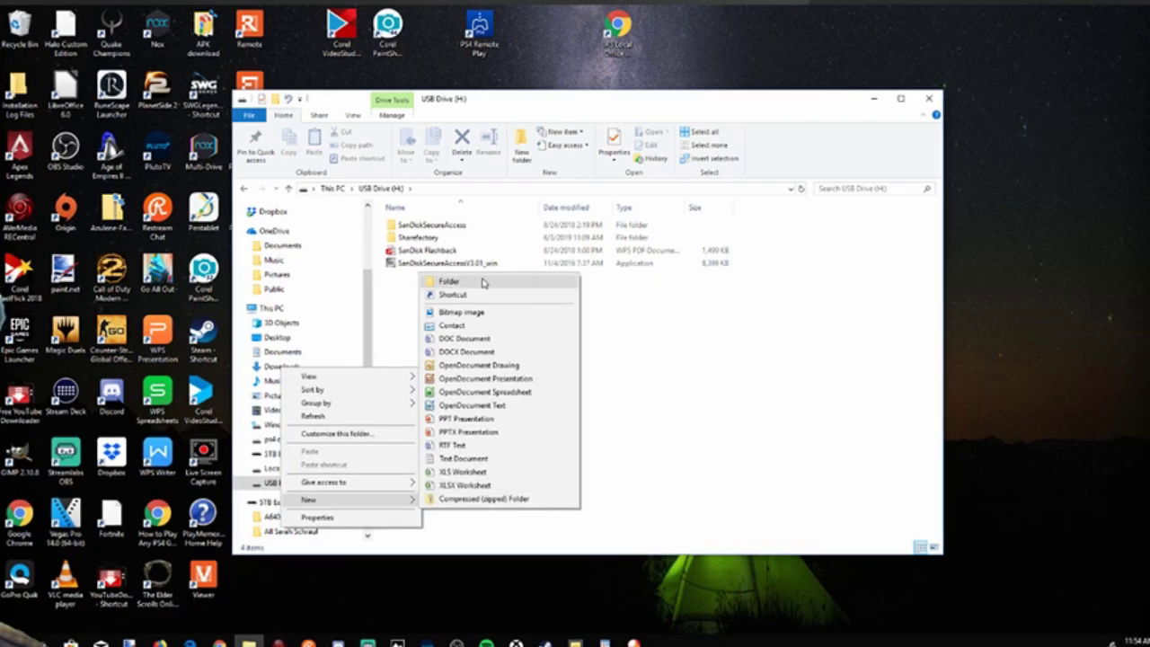
click(705, 315)
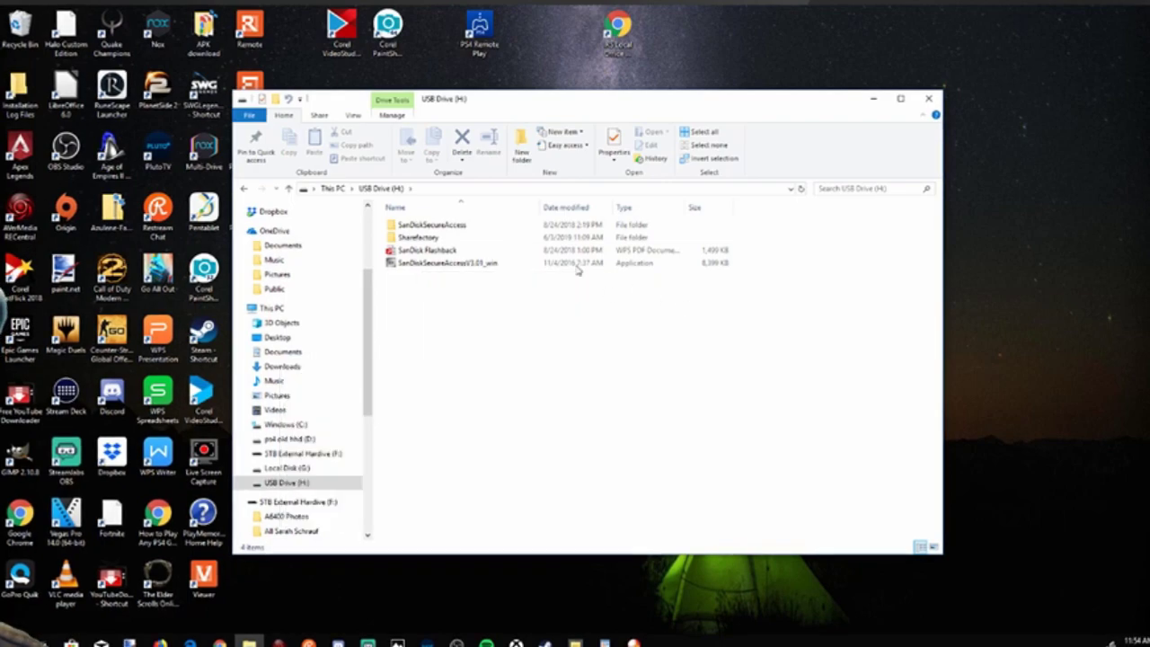
double_click(438, 237)
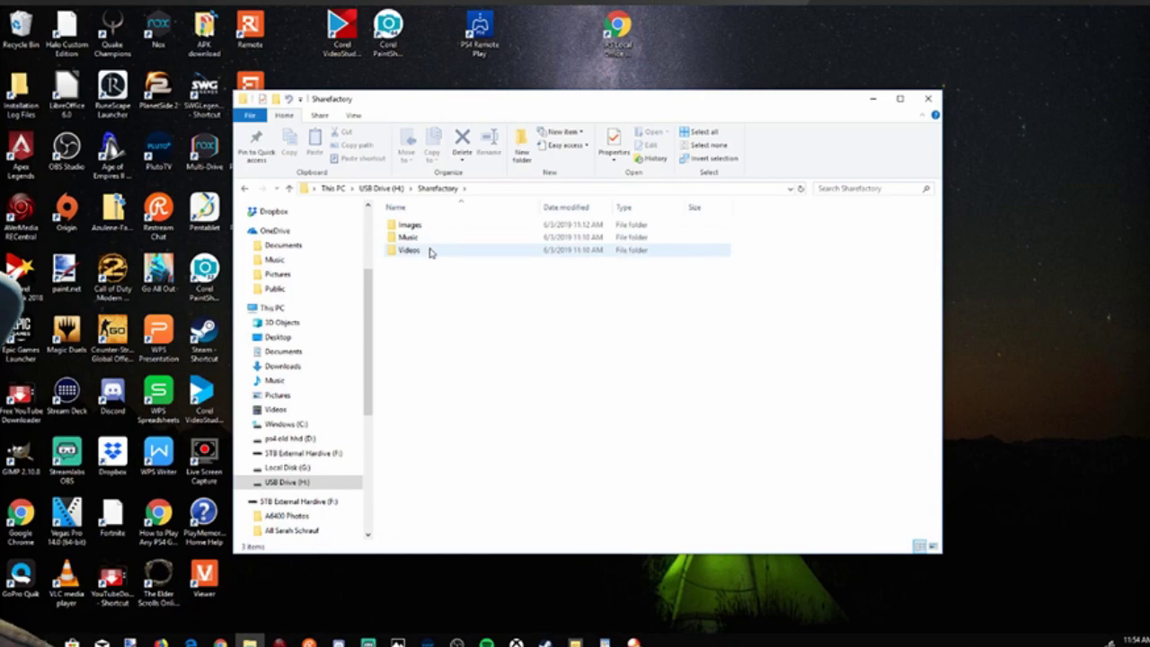
key(alt+Left)
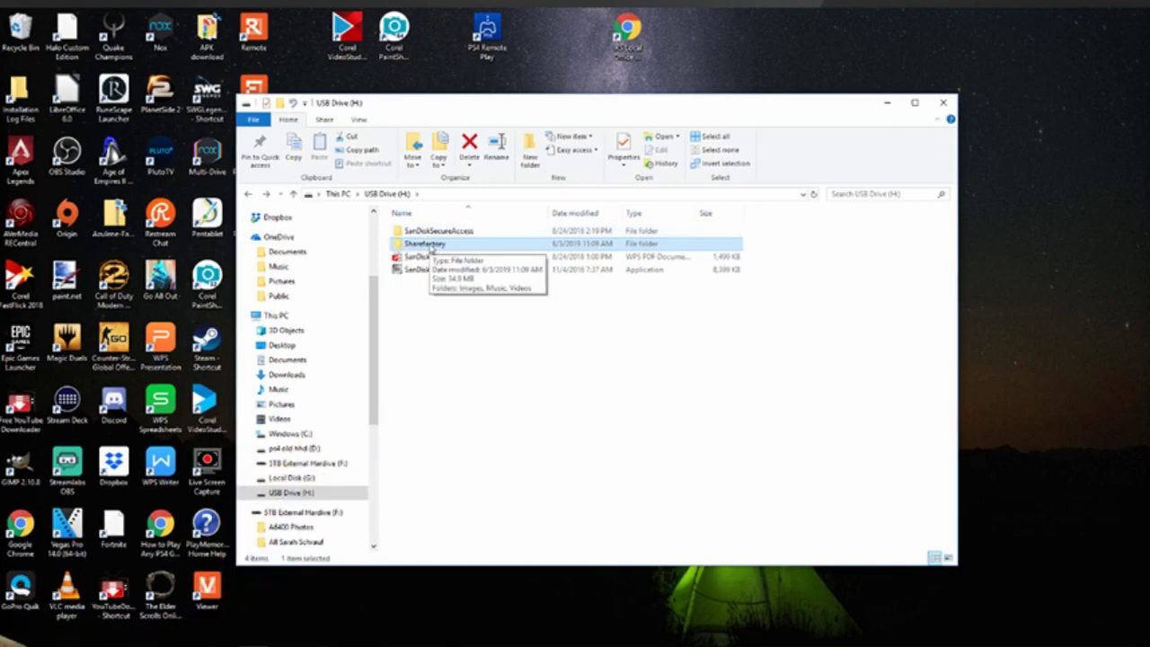
double_click(429, 245)
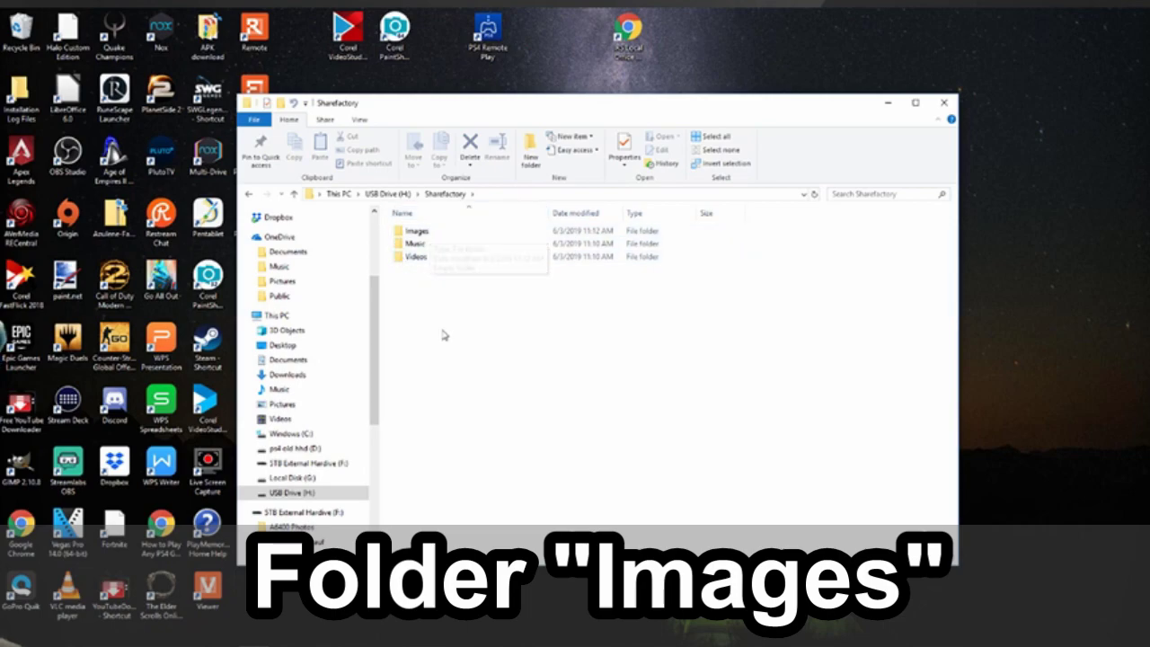
Dismiss Sharefactory's New menu without creating anything, then open the empty Images subfolder.
right_click(437, 397)
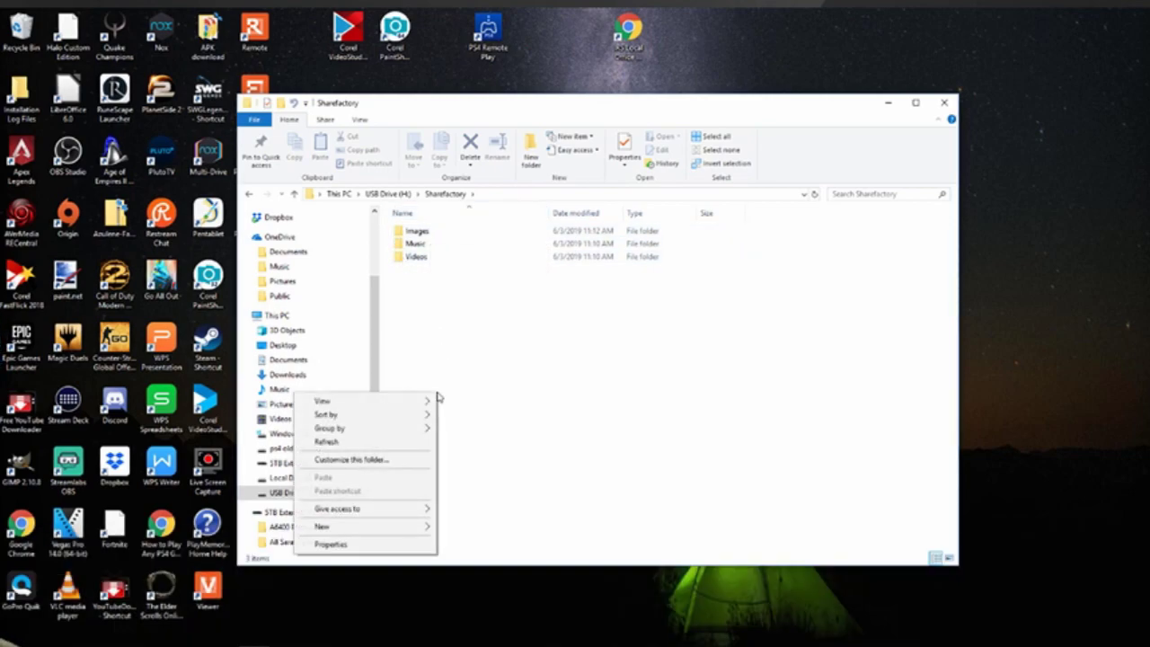
mouse_move(385, 526)
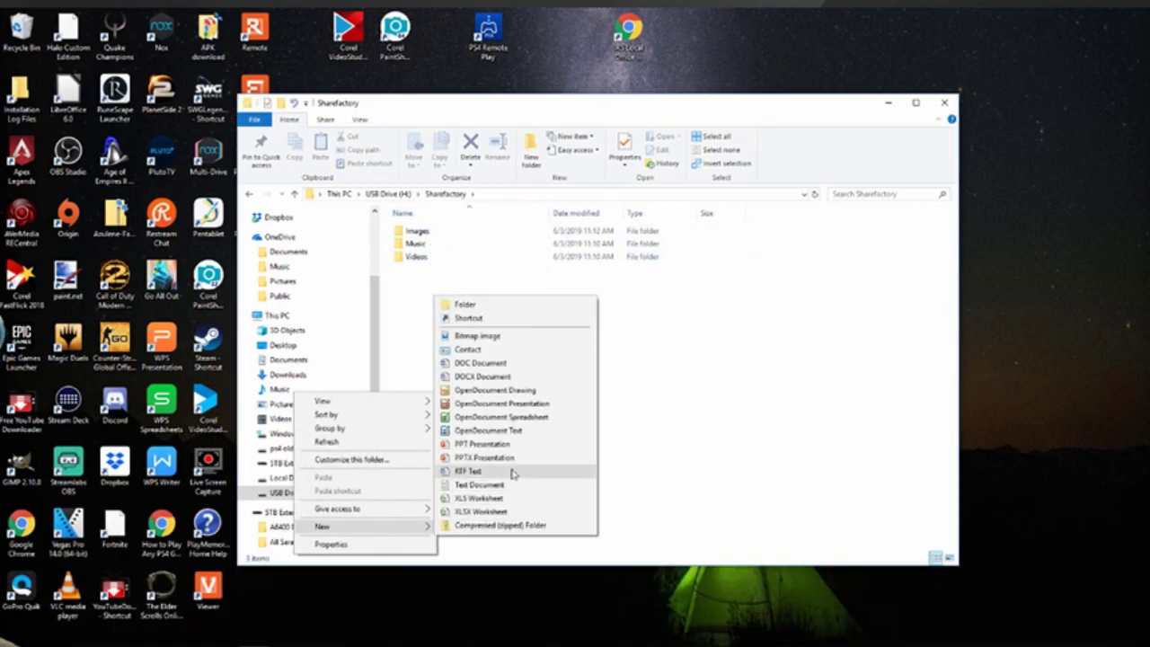
click(476, 279)
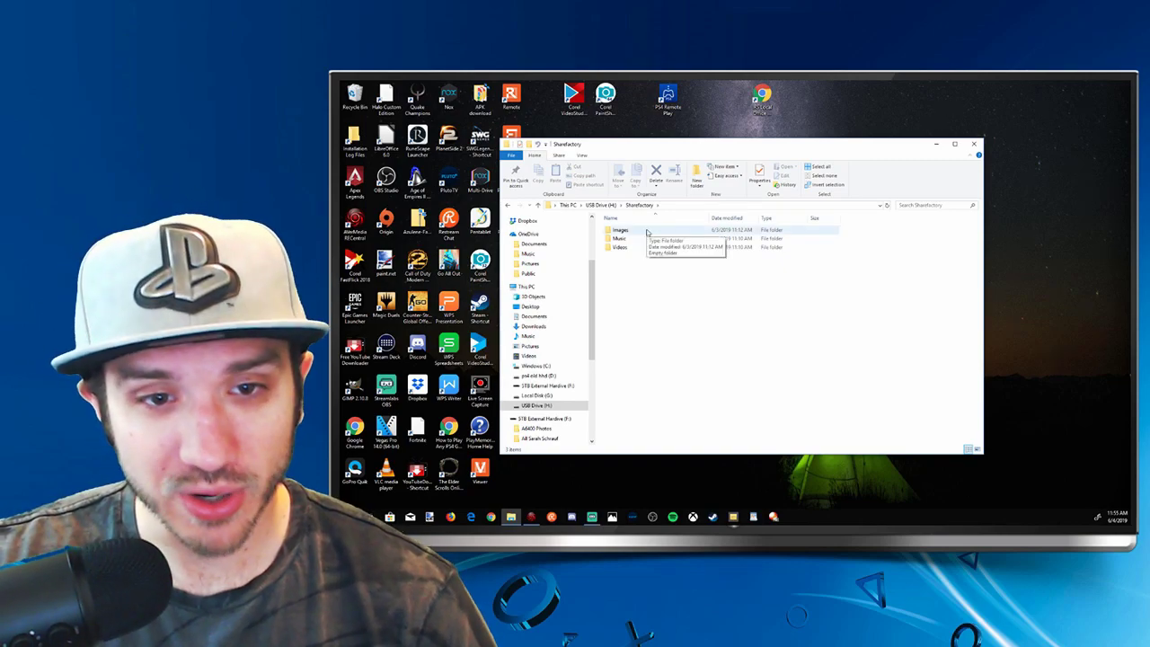
double_click(647, 232)
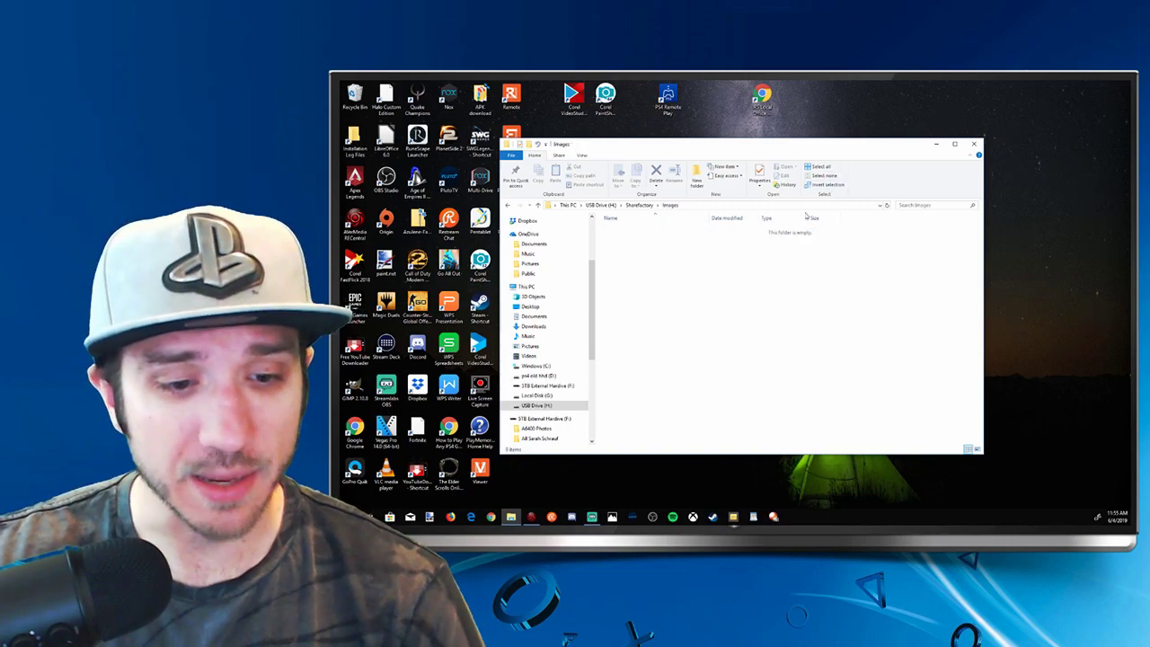
Open a second Explorer window on Thumbnails and Photo Edits beside the Images folder.
right_click(511, 517)
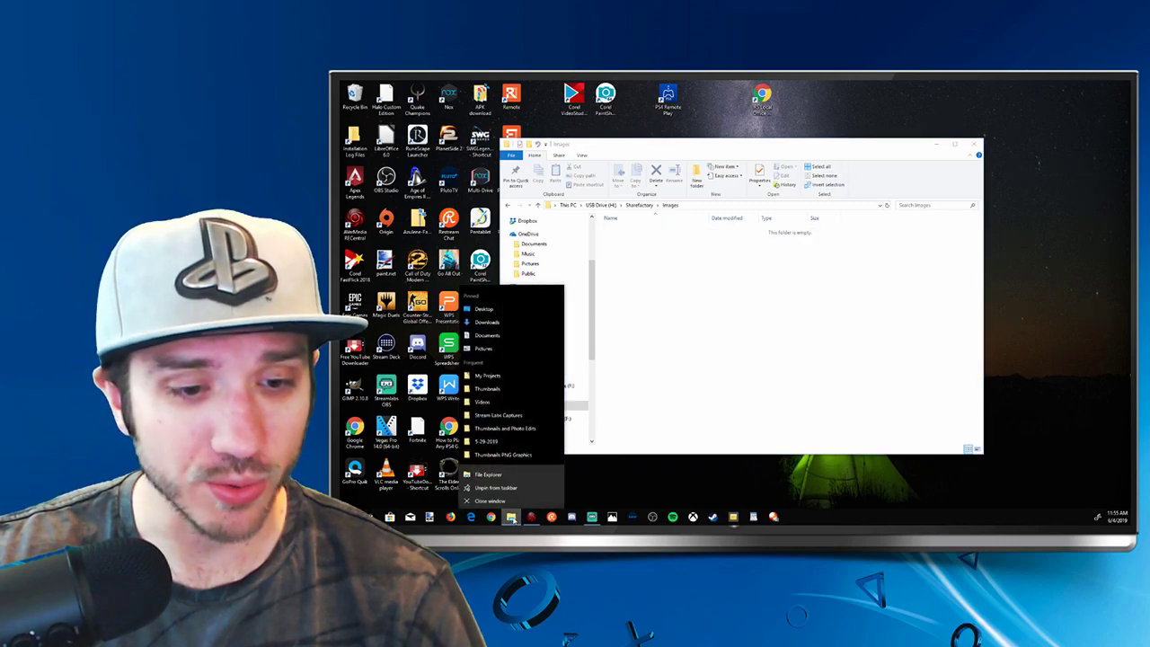
click(507, 474)
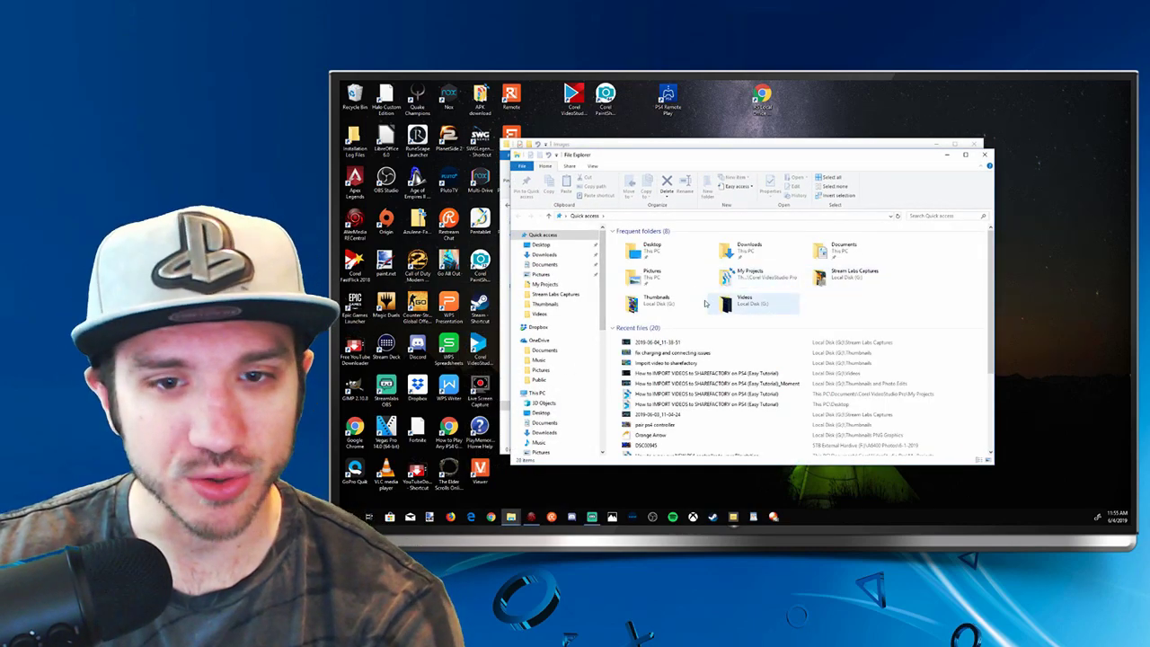
click(545, 303)
drag(761, 158, 894, 121)
drag(616, 145, 531, 143)
click(907, 119)
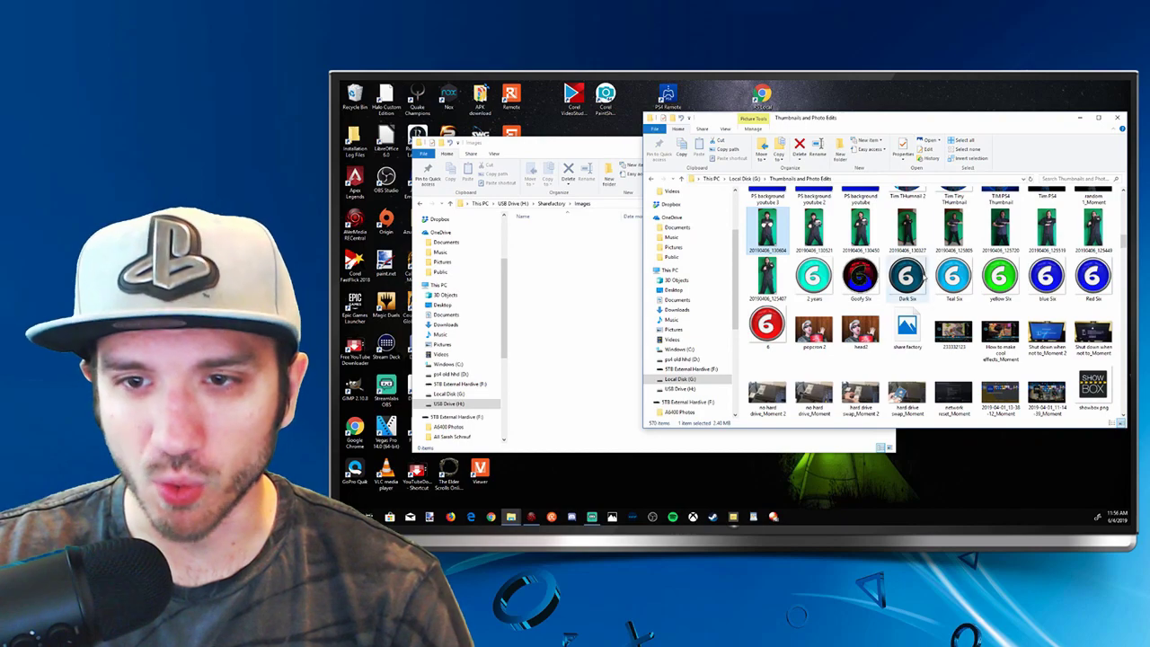
Check the red "6" image's dimensions in Properties, then copy it into Images.
click(768, 326)
right_click(768, 327)
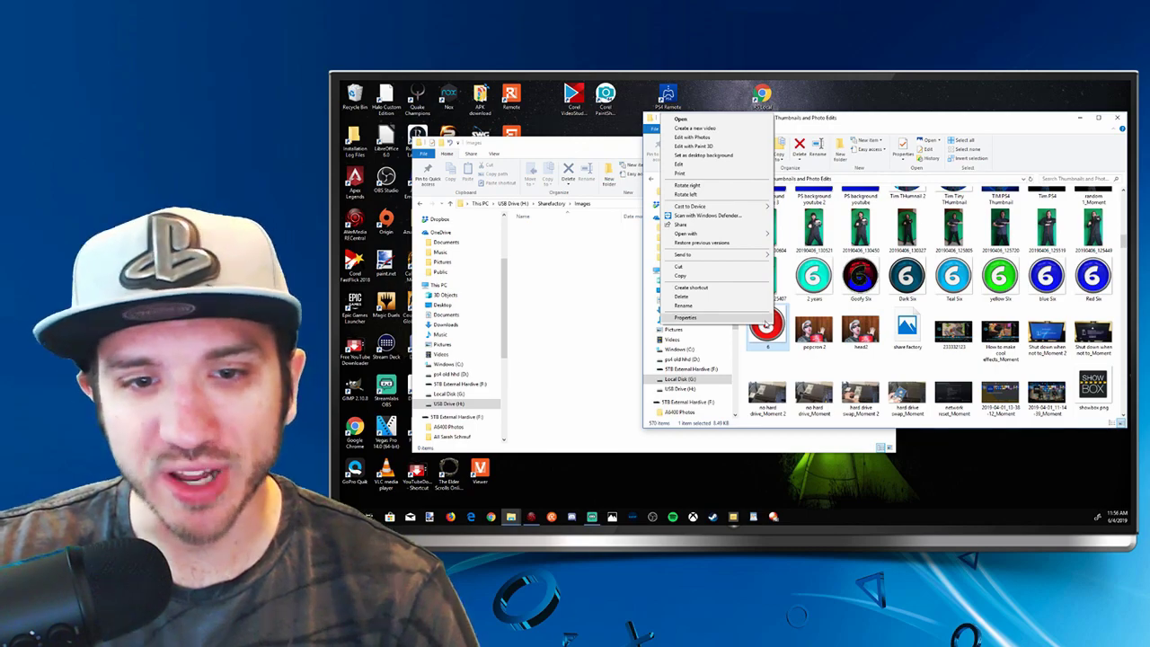
click(766, 321)
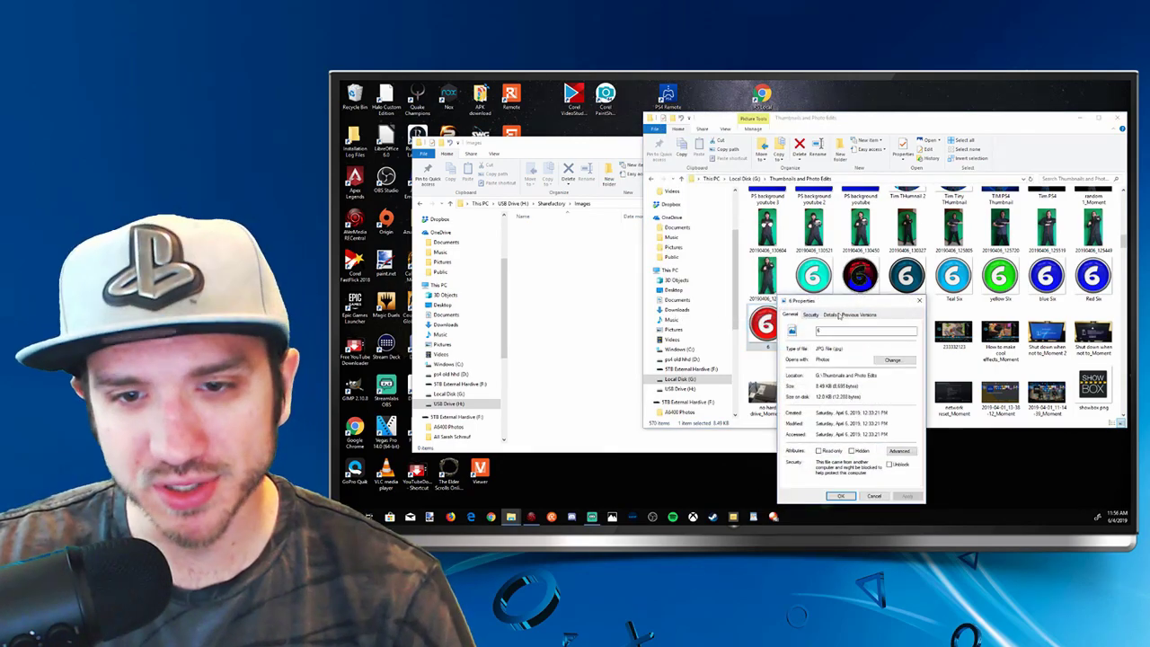
click(794, 244)
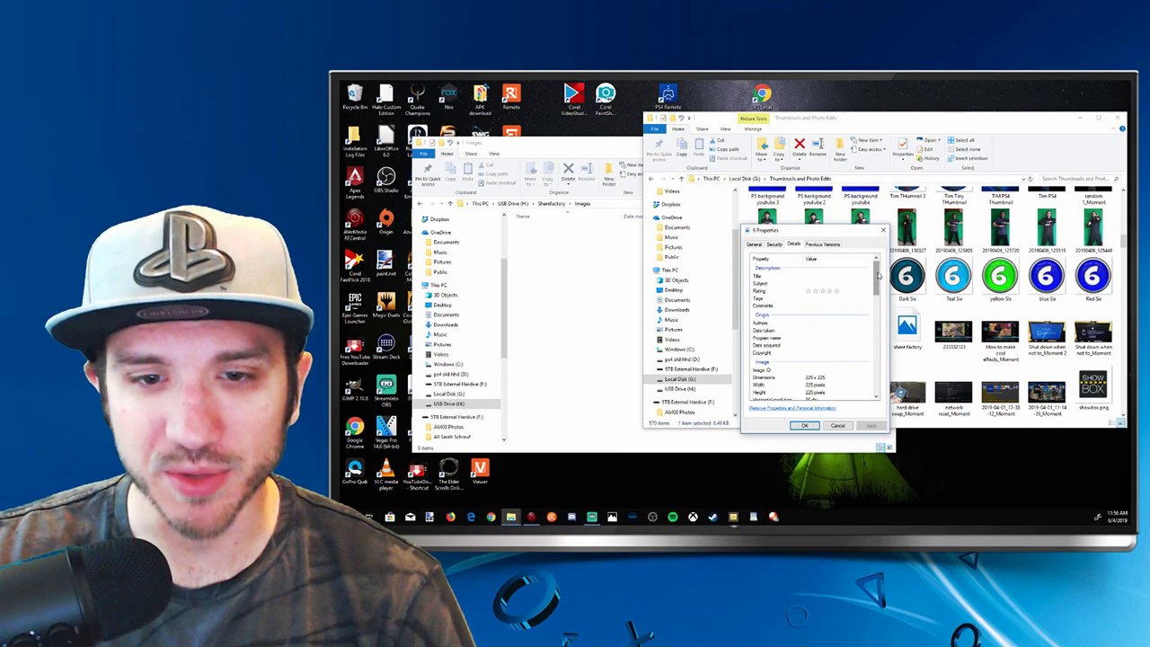
scroll(878, 275, down, 3)
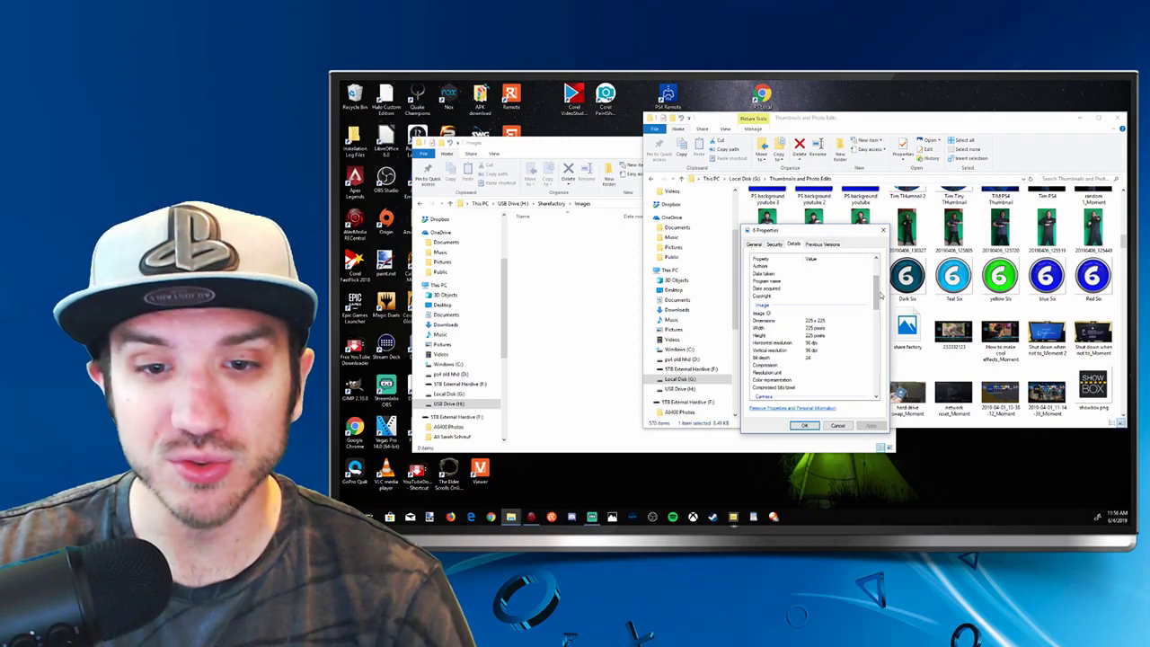
click(882, 229)
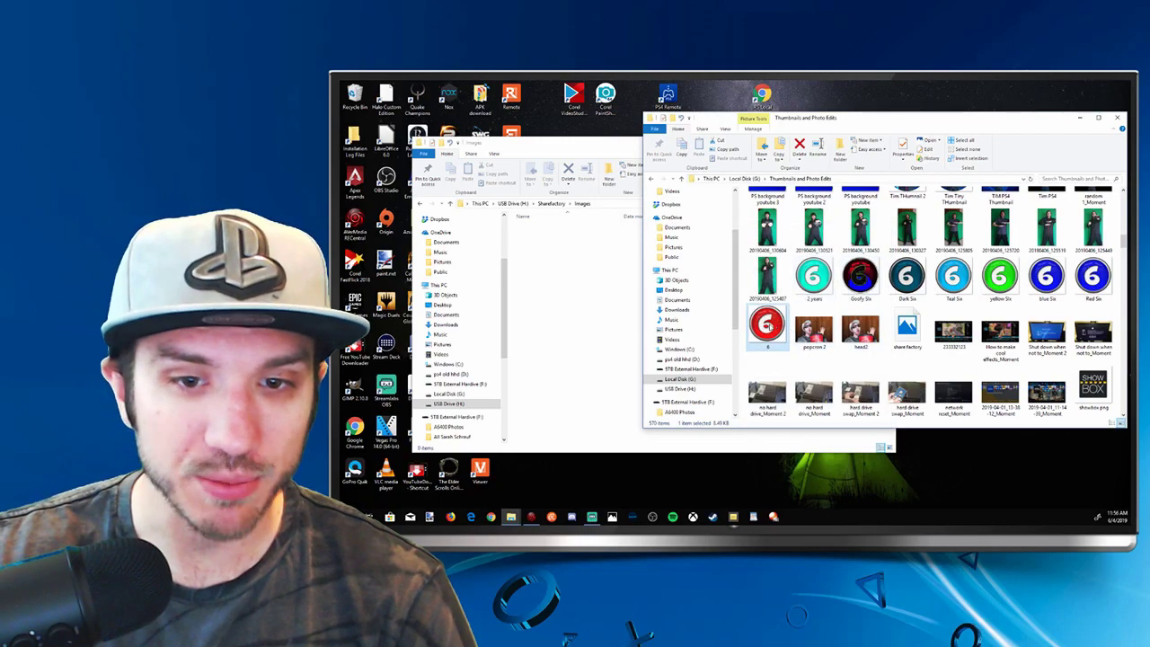
drag(765, 325, 585, 313)
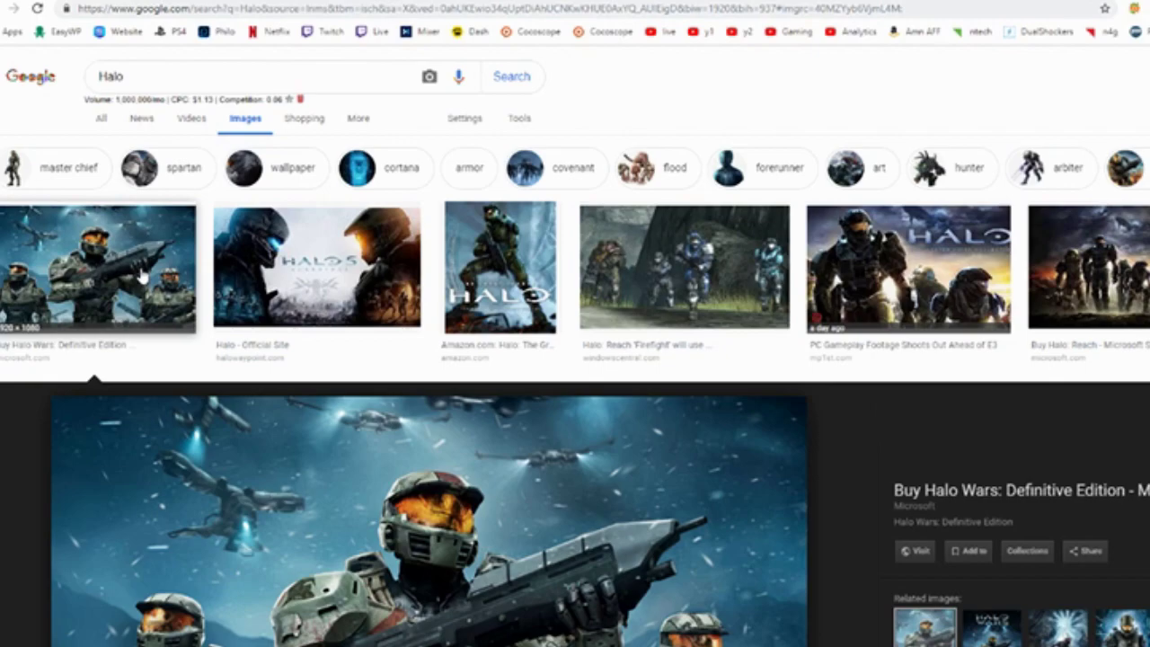
Preview Halo results (Halo 5 Guardians, The Great Journey, Reach Firefight), then step to the next image.
click(323, 274)
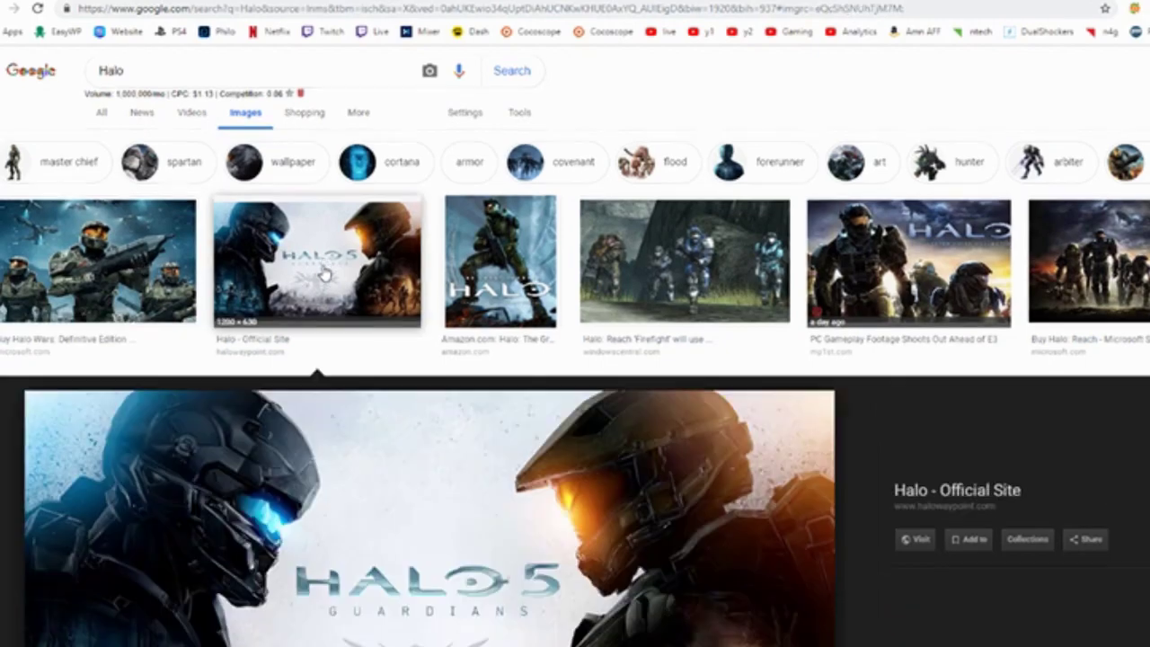
scroll(8, 342, up, 2)
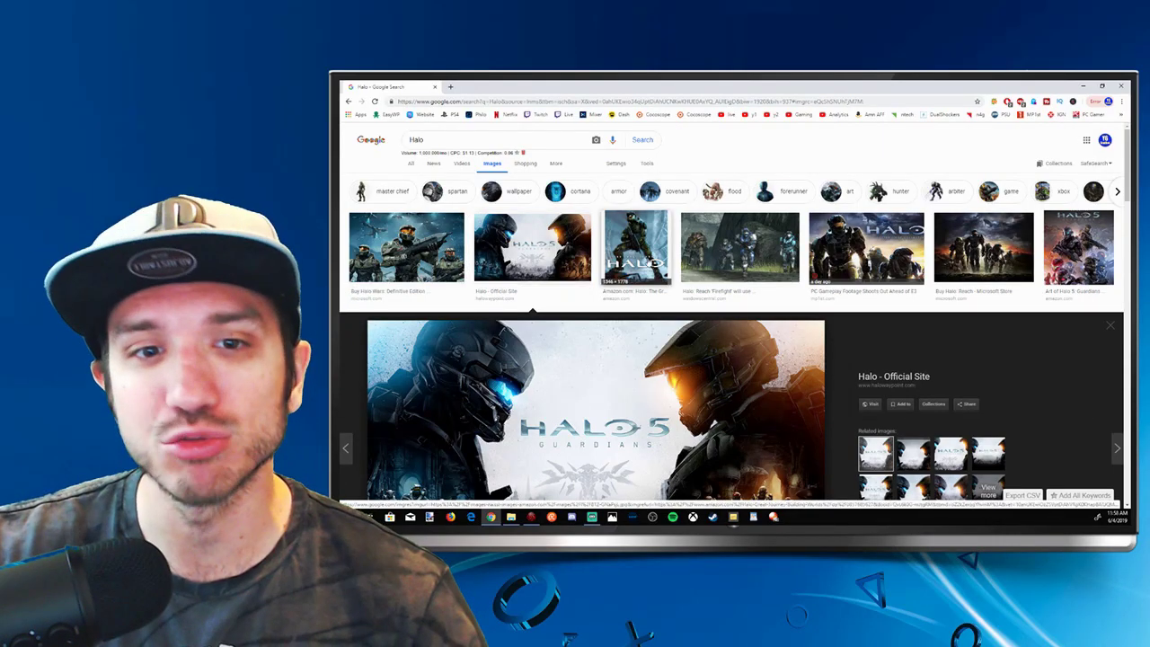
click(636, 247)
scroll(635, 261, up, 2)
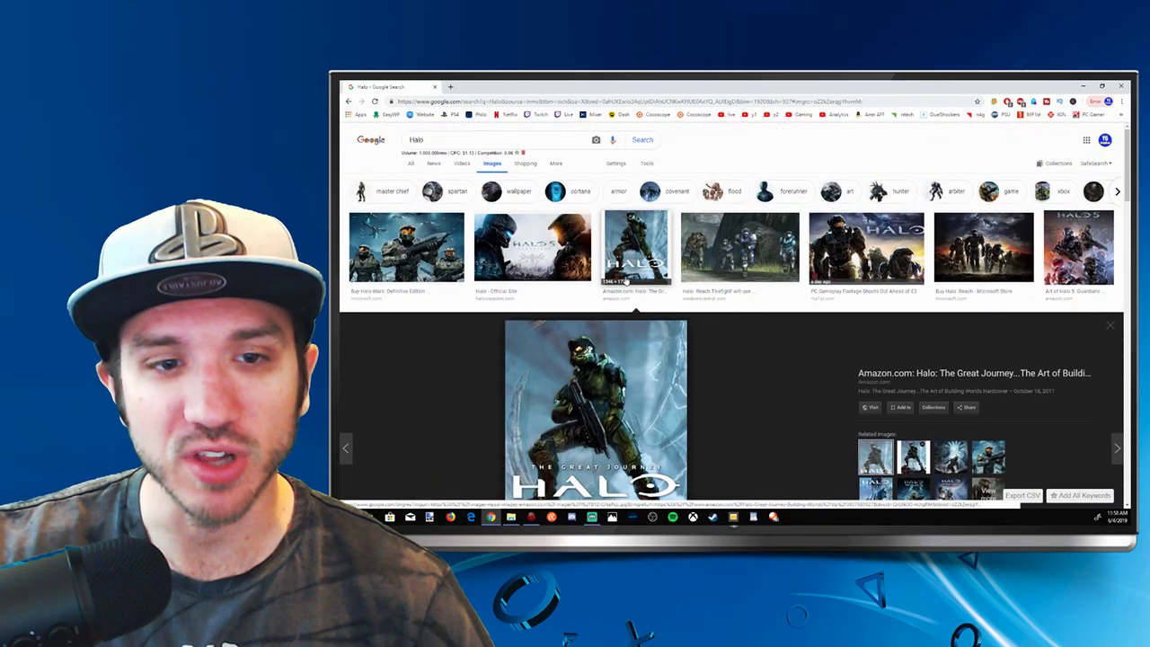
click(752, 256)
key(Right)
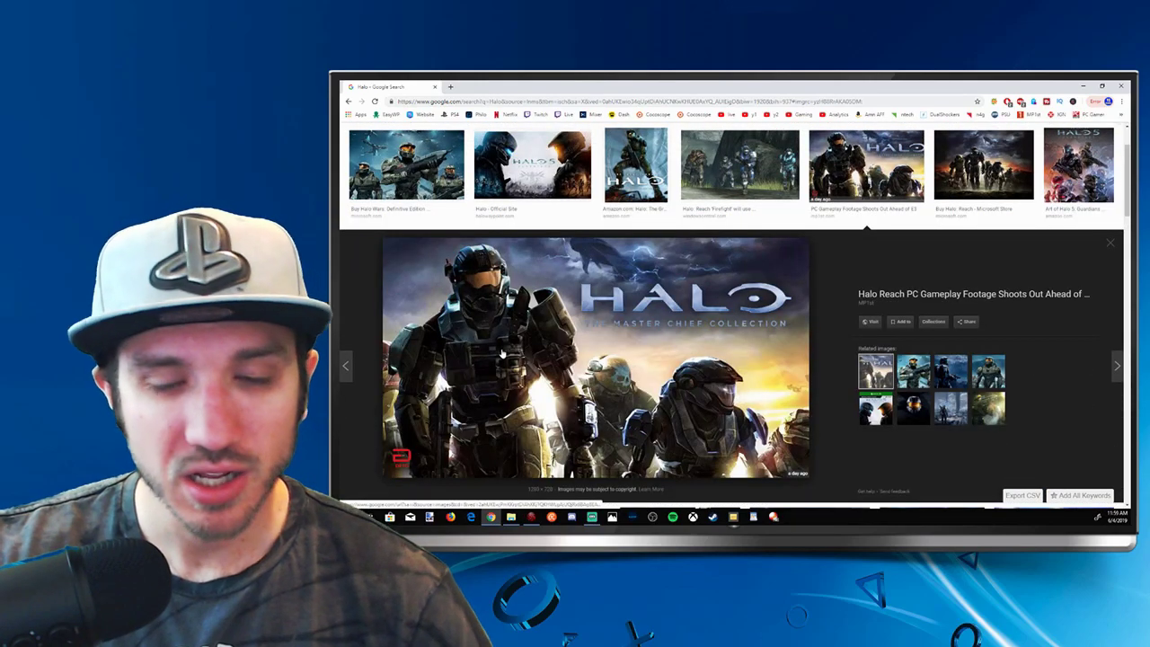
Save the previewed Halo image to USB Drive (H:) > Sharefactory > Images, selecting the file name.
right_click(505, 345)
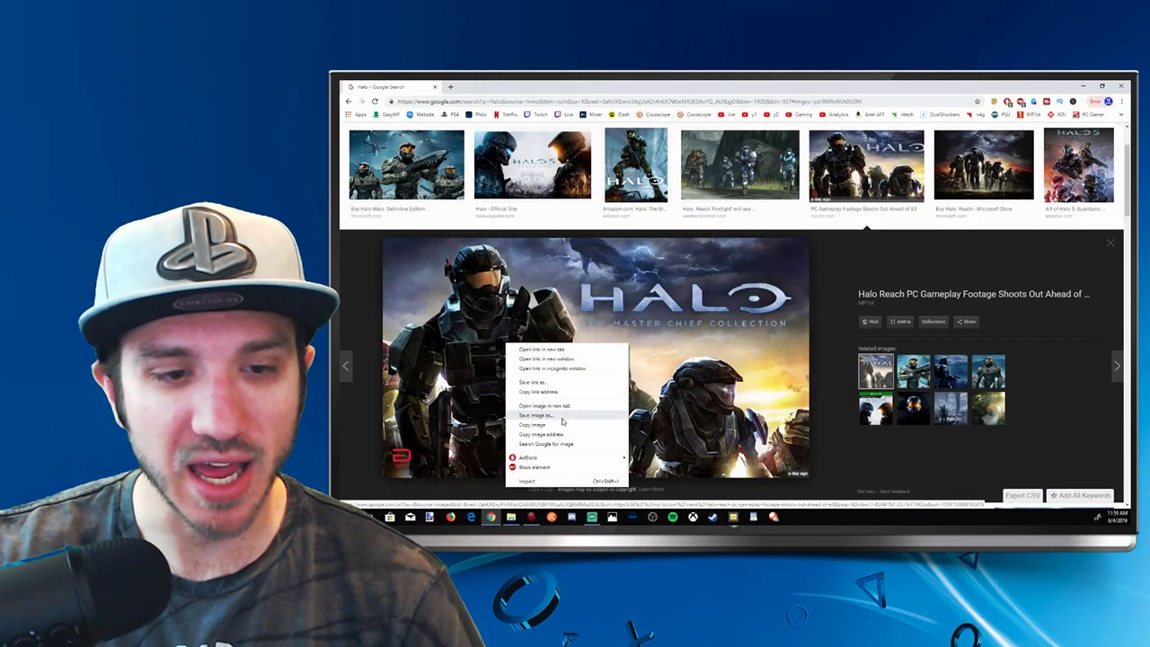
click(562, 417)
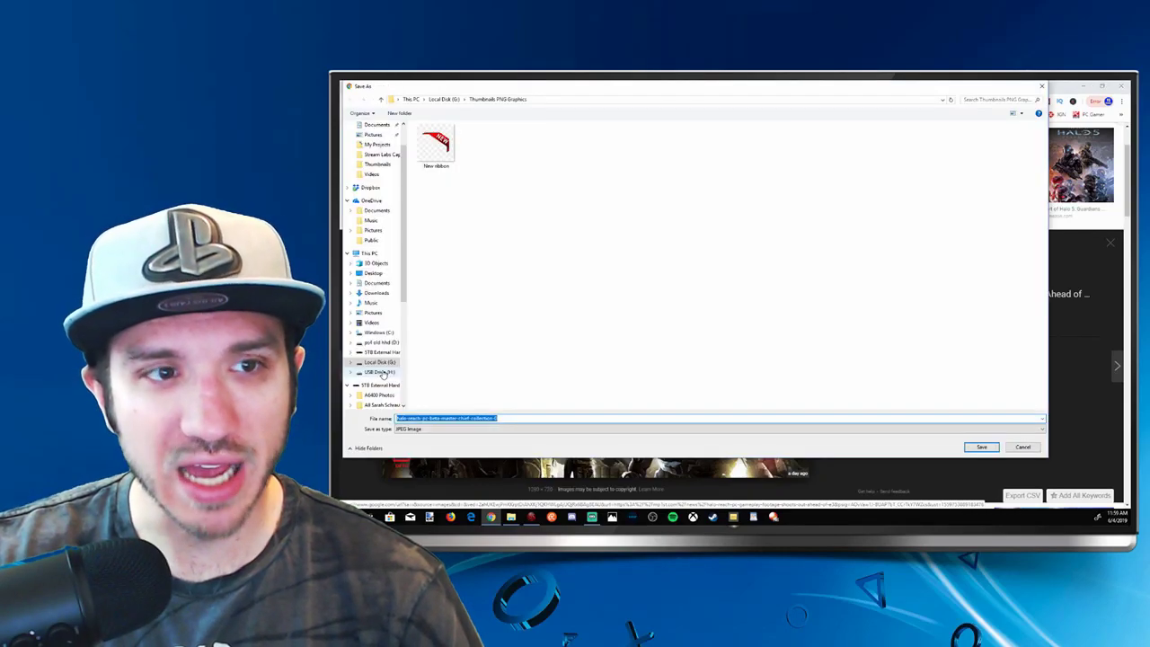
click(379, 372)
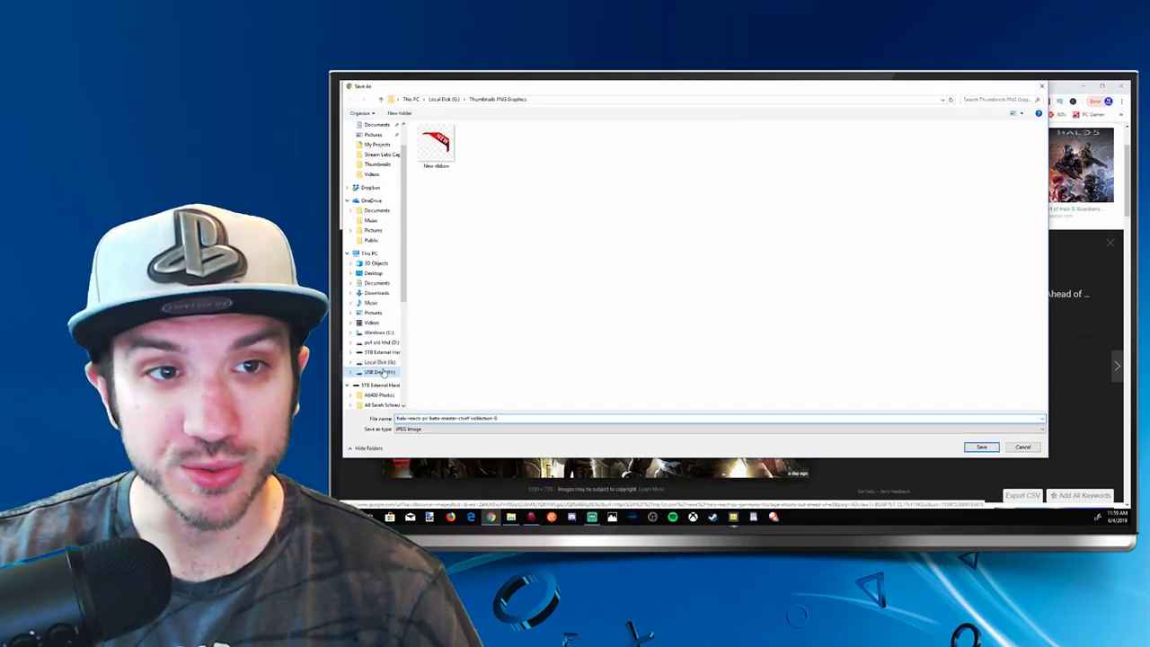
double_click(453, 145)
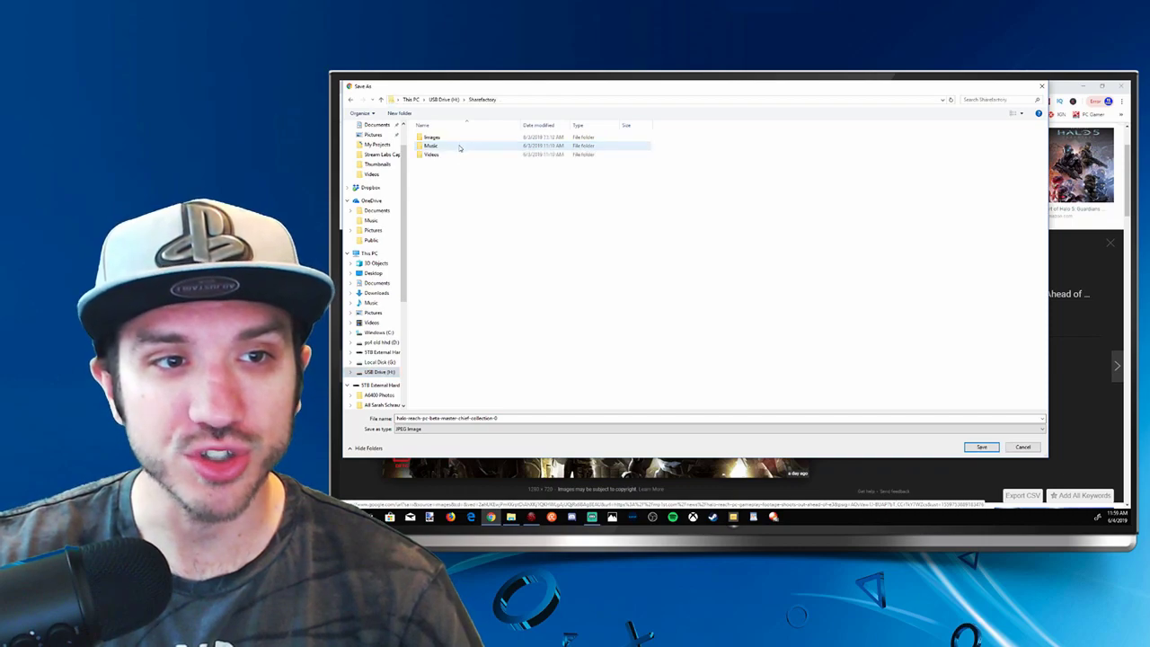
double_click(458, 138)
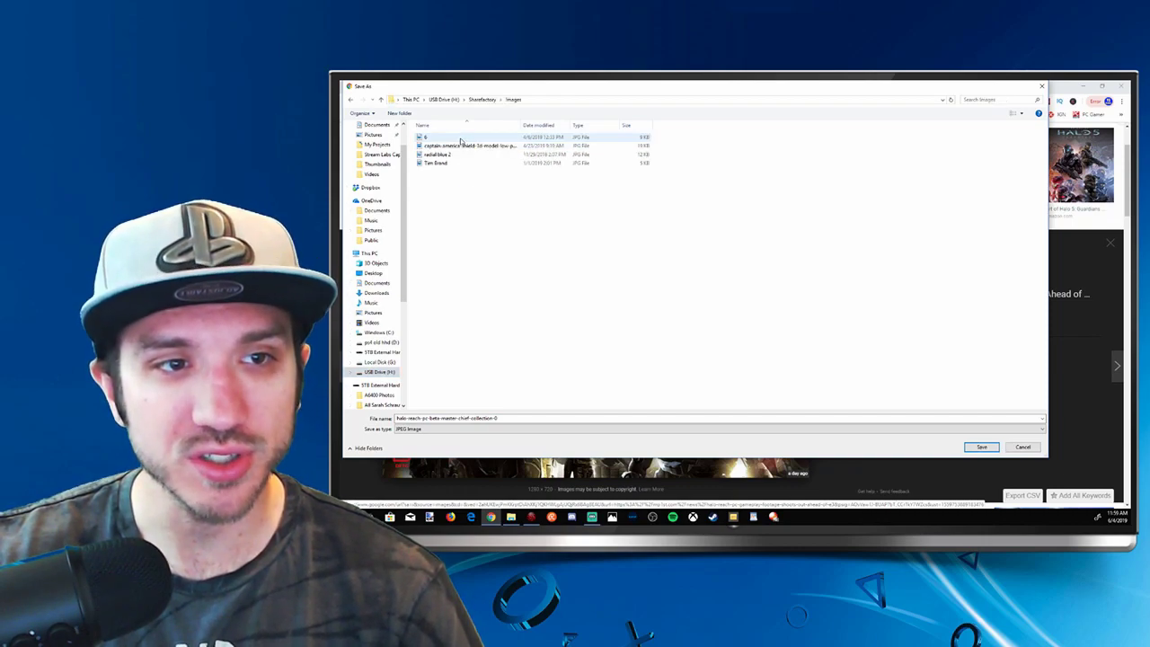
drag(510, 416, 416, 418)
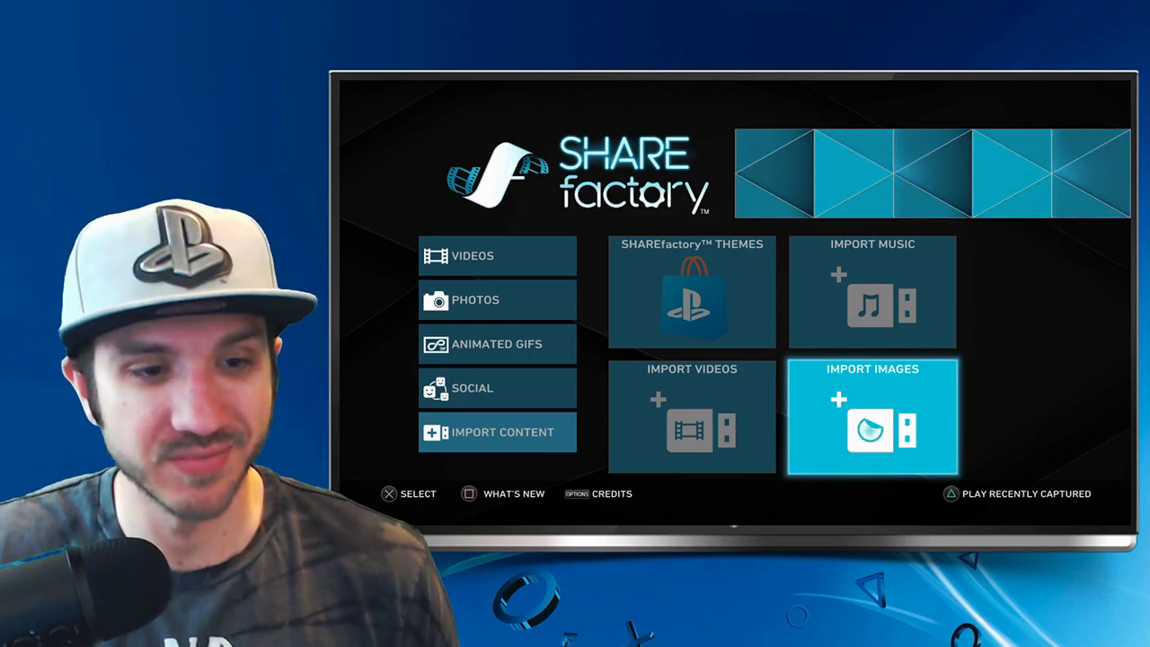
Choose Import Images > Import From USB and dismiss the unsupported-resolution error list.
key(Left)
key(Left)
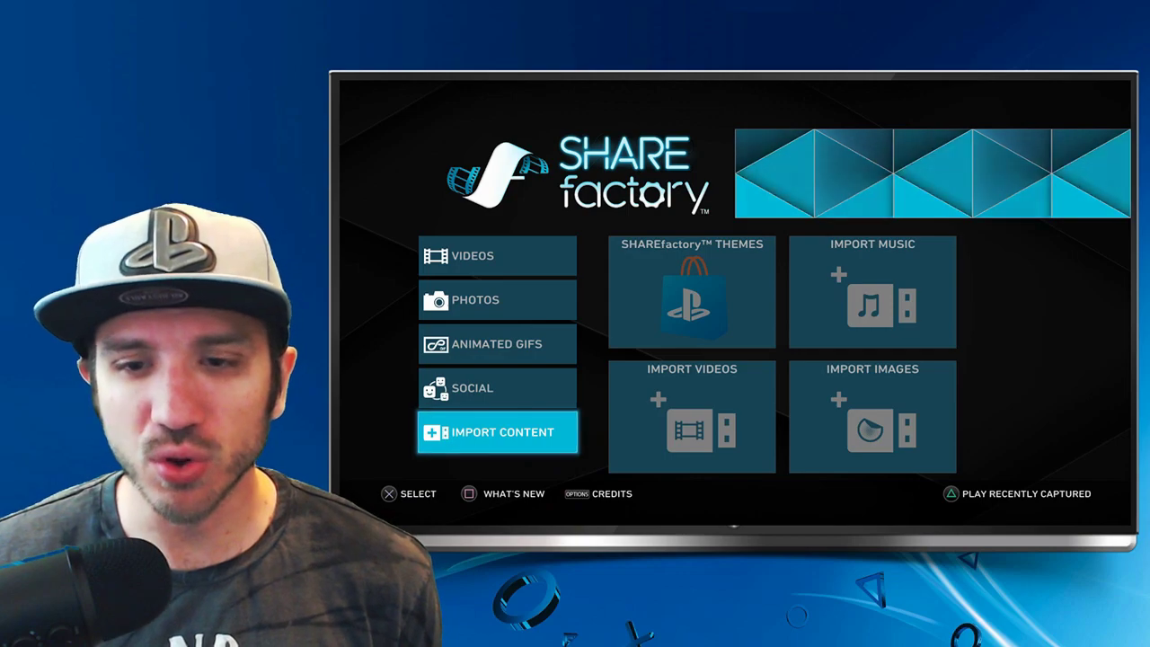
key(Right)
key(Right)
key(Down)
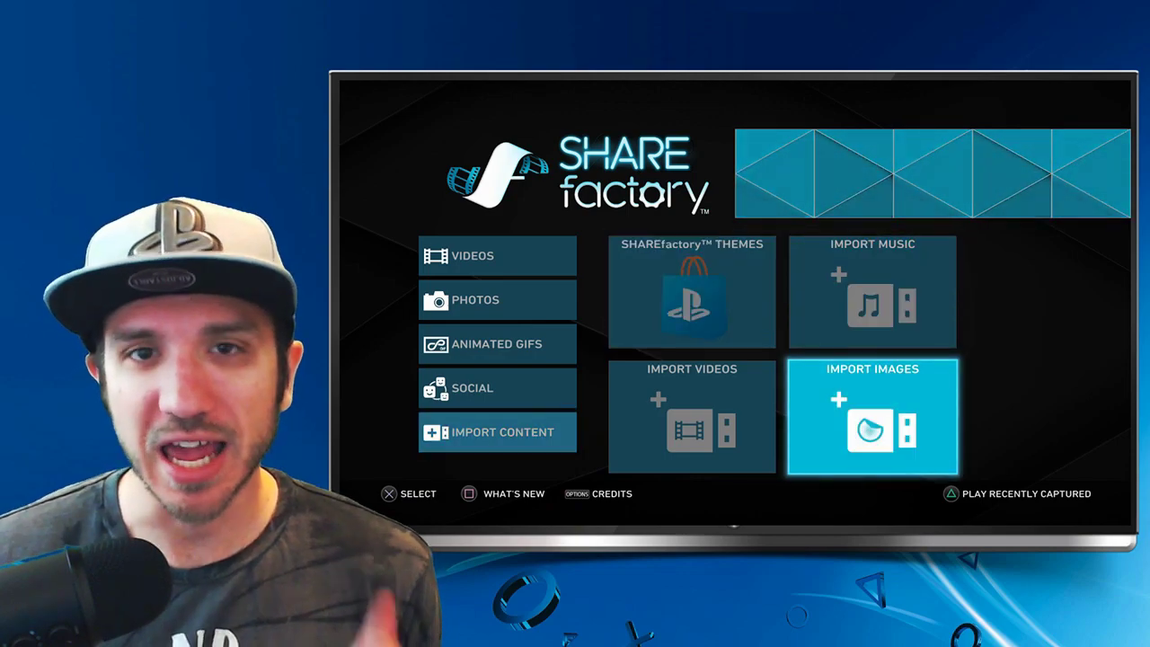
key(Return)
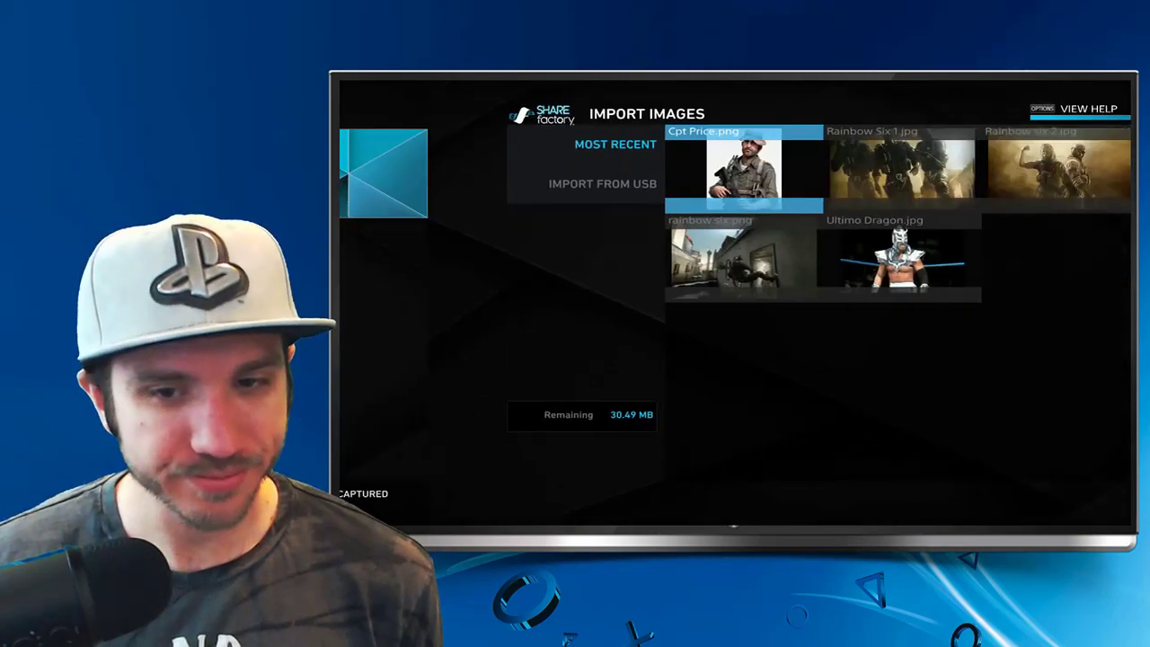
key(Left)
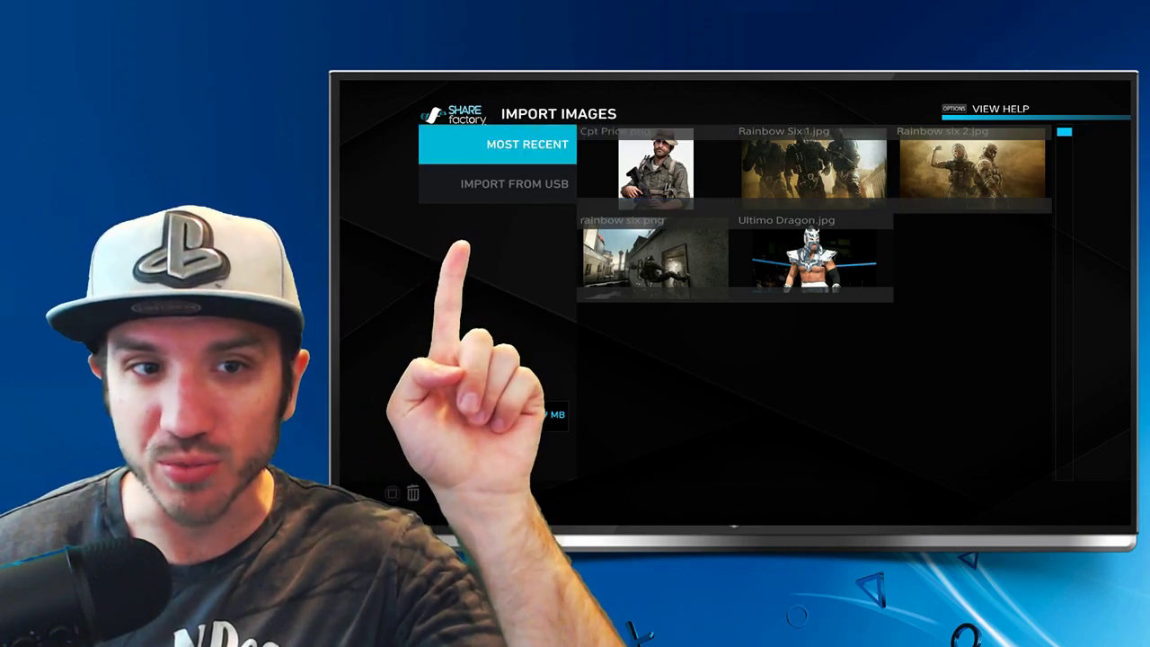
key(Down)
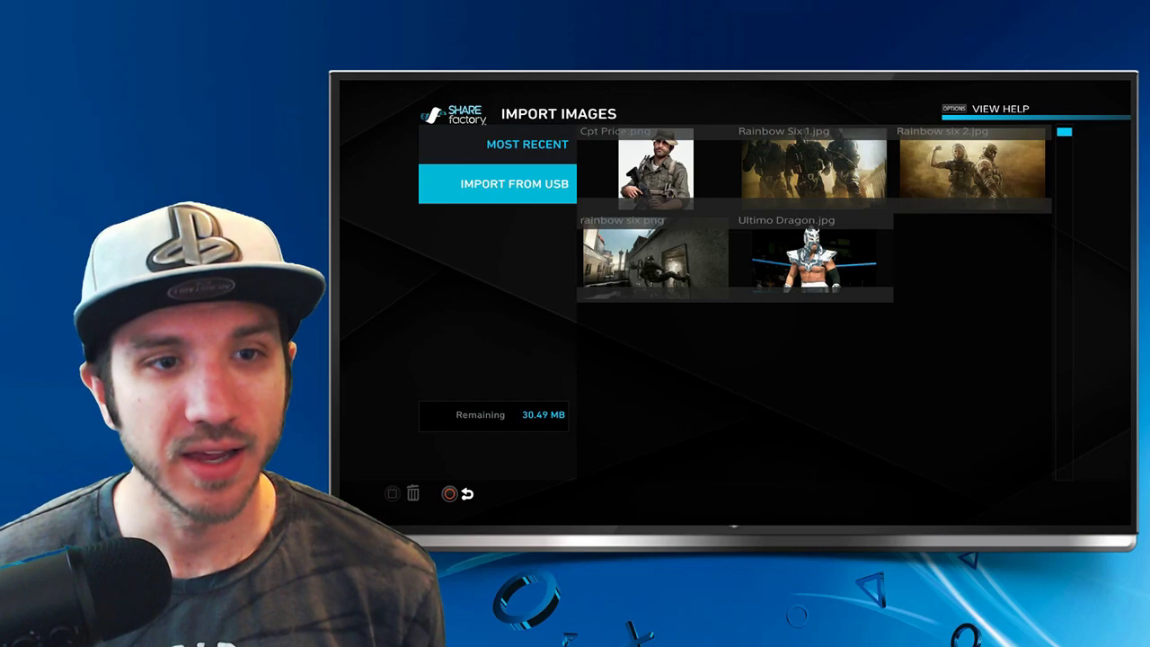
key(Return)
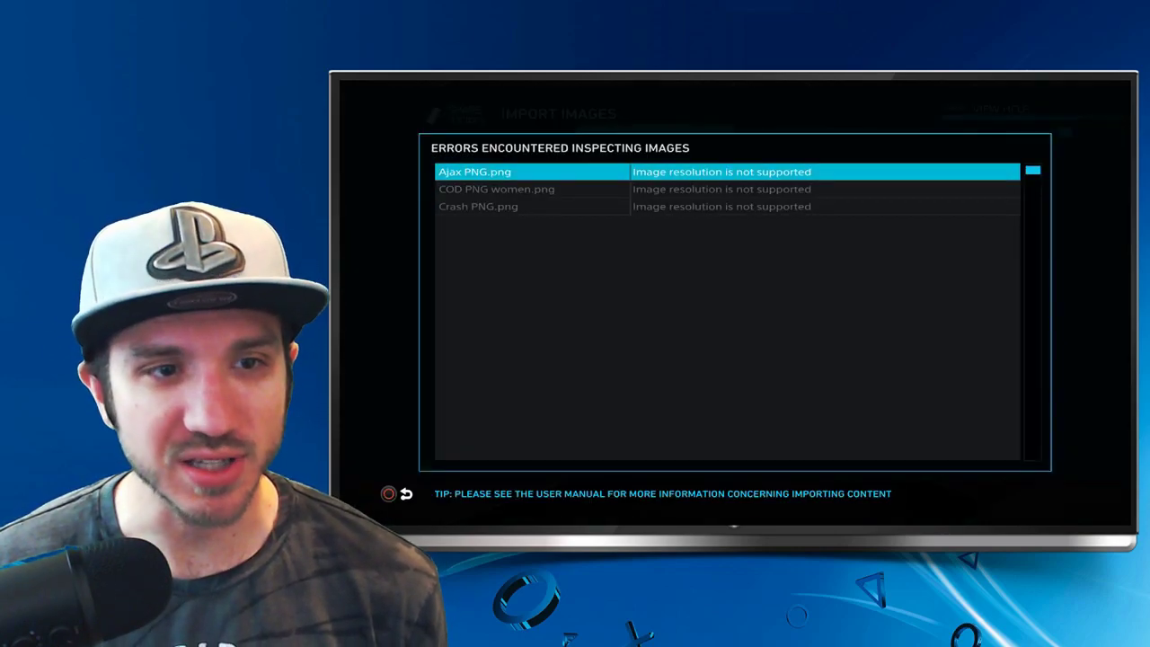
key(Escape)
key(Up)
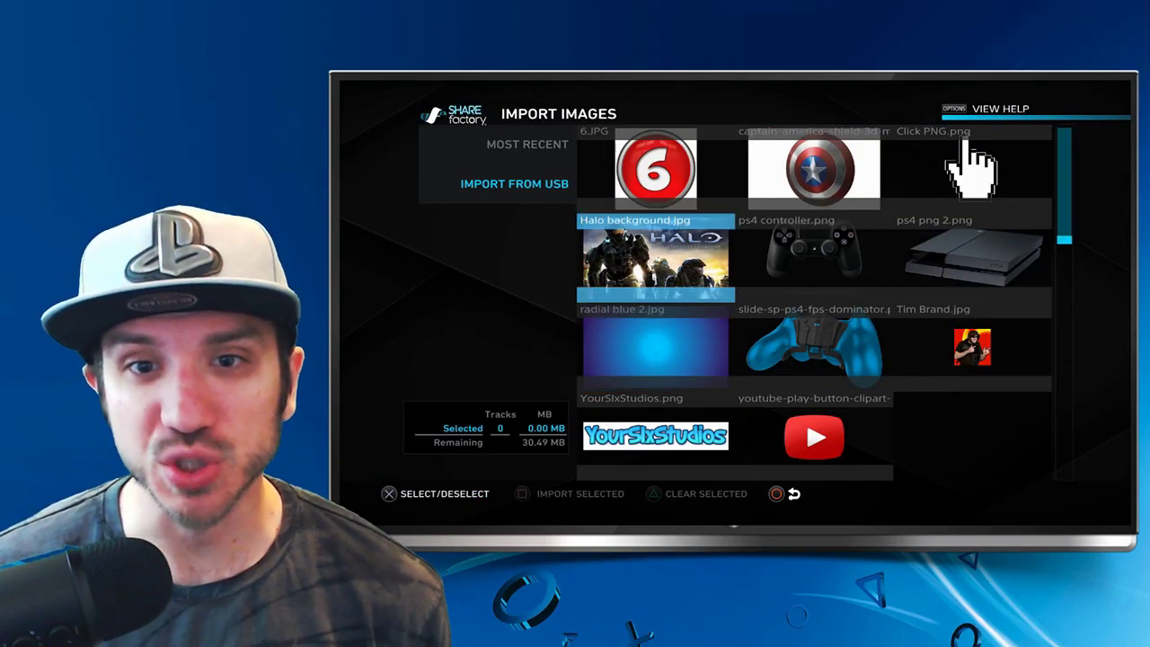
Mark 6.JPG, the Captain America shield, Click PNG.png, ps4 png 2.png, ps4 controller.png and Halo background.jpg.
key(Up)
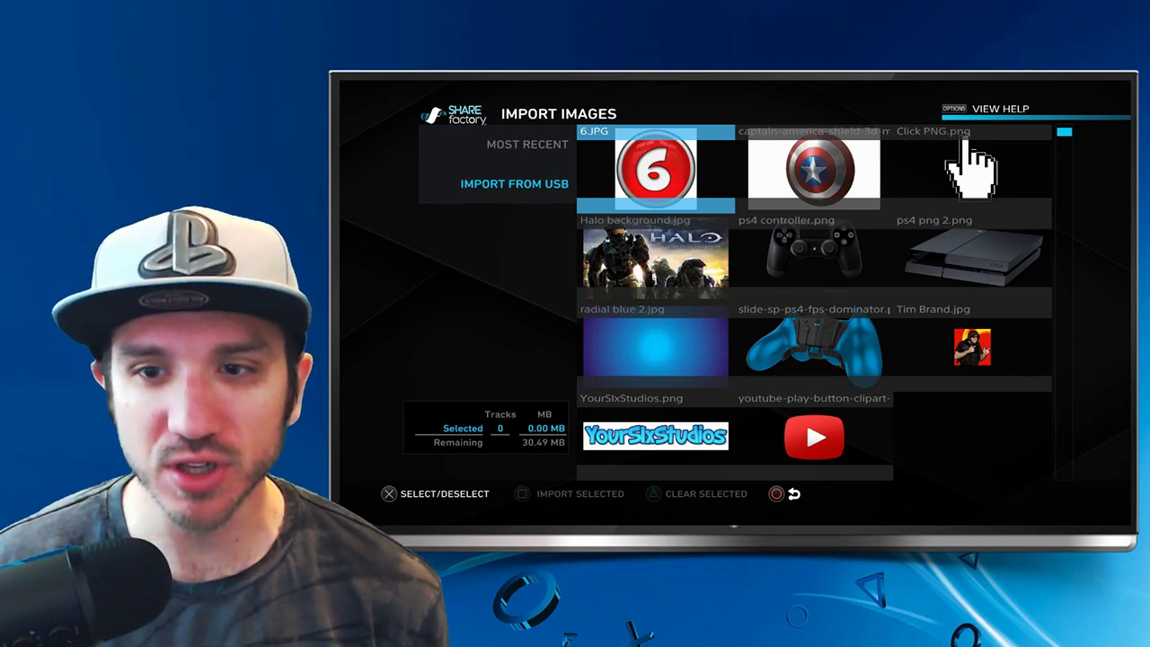
key(Return)
key(Right)
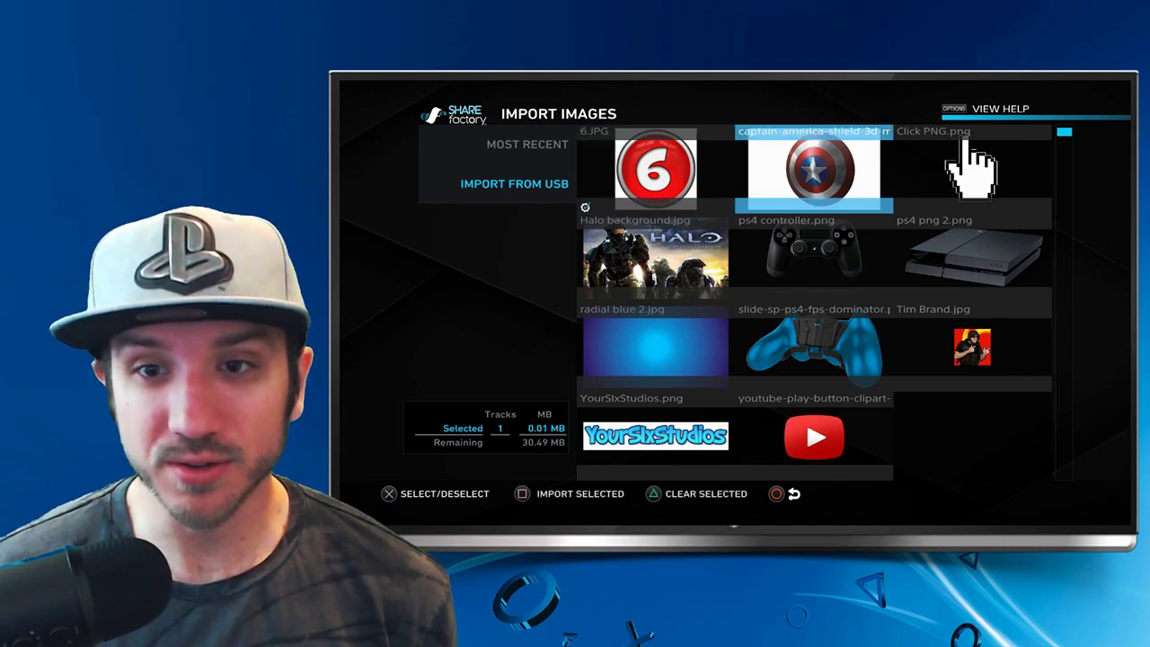
key(Return)
key(Right)
key(Return)
key(Down)
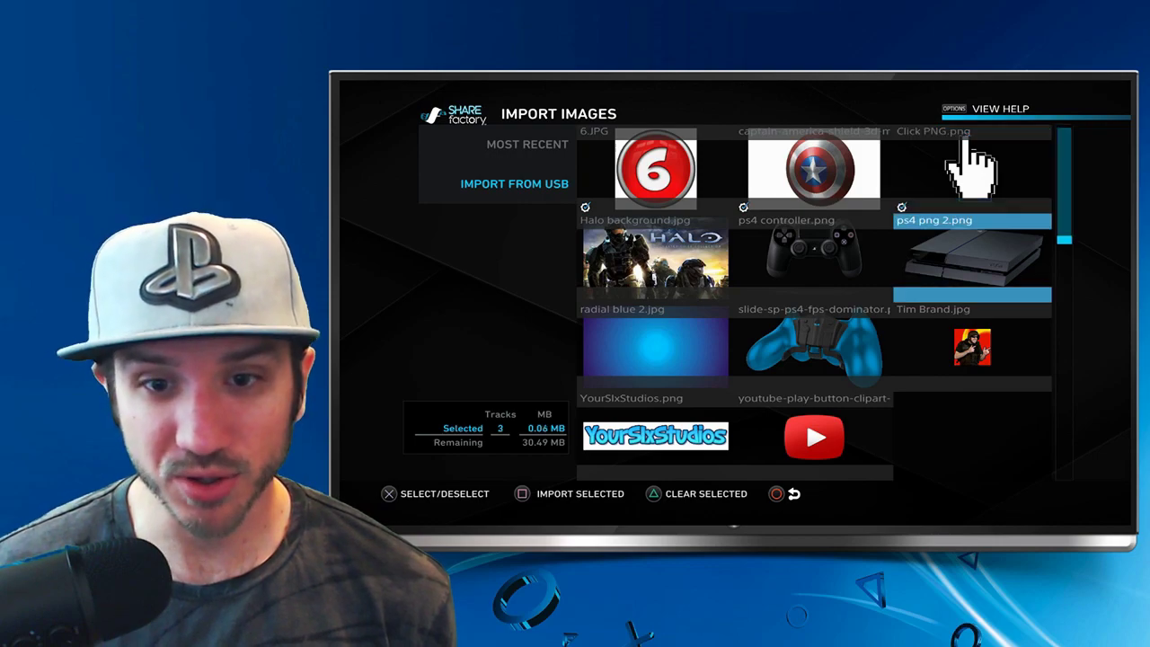
key(Return)
key(Left)
key(Return)
key(Left)
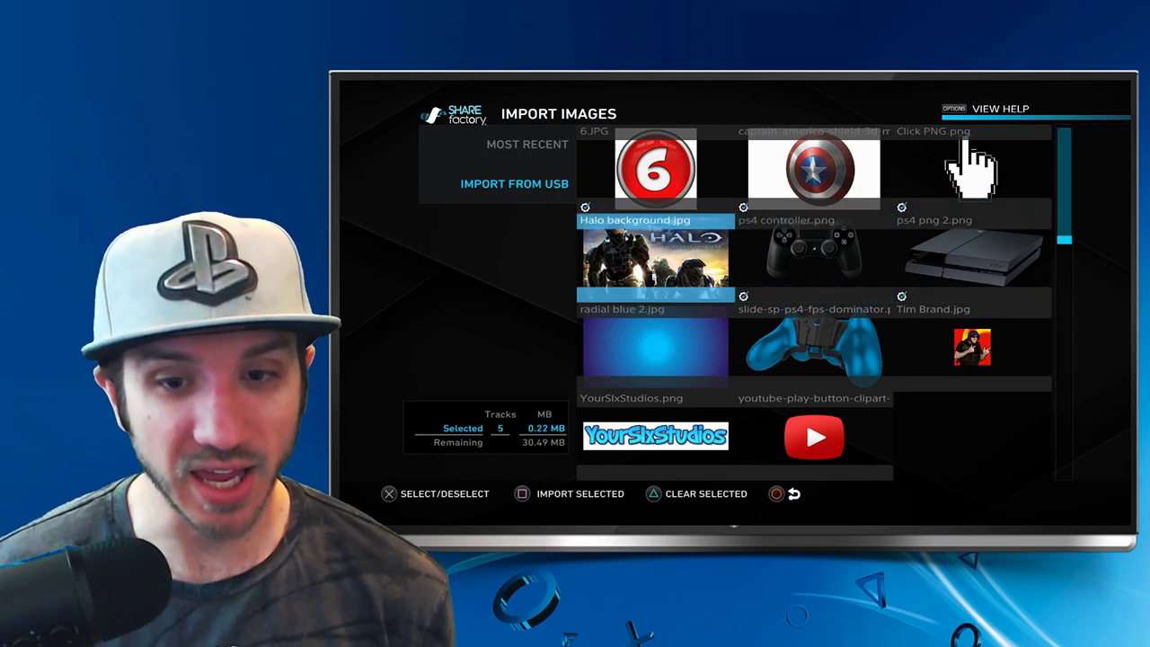
key(Return)
Mark radial blue 2.jpg, the controller attachment, the brand image, the YourSixStudios logo and the YouTube button, then import.
key(Down)
key(Return)
key(Right)
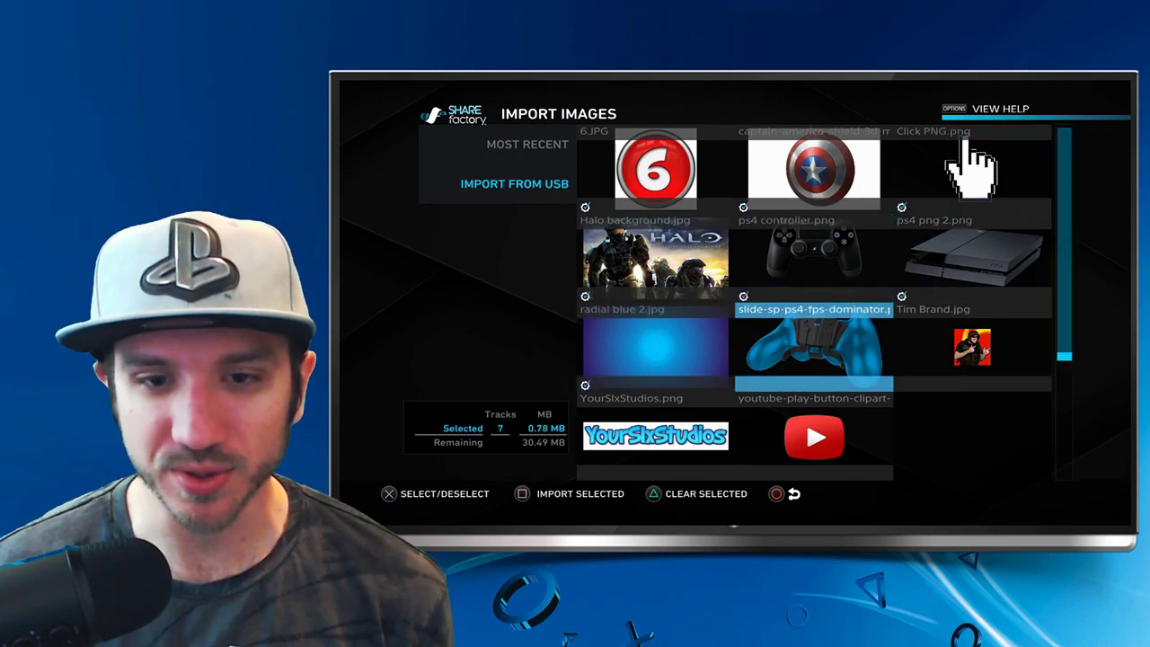
key(Return)
key(Right)
key(Return)
key(Down)
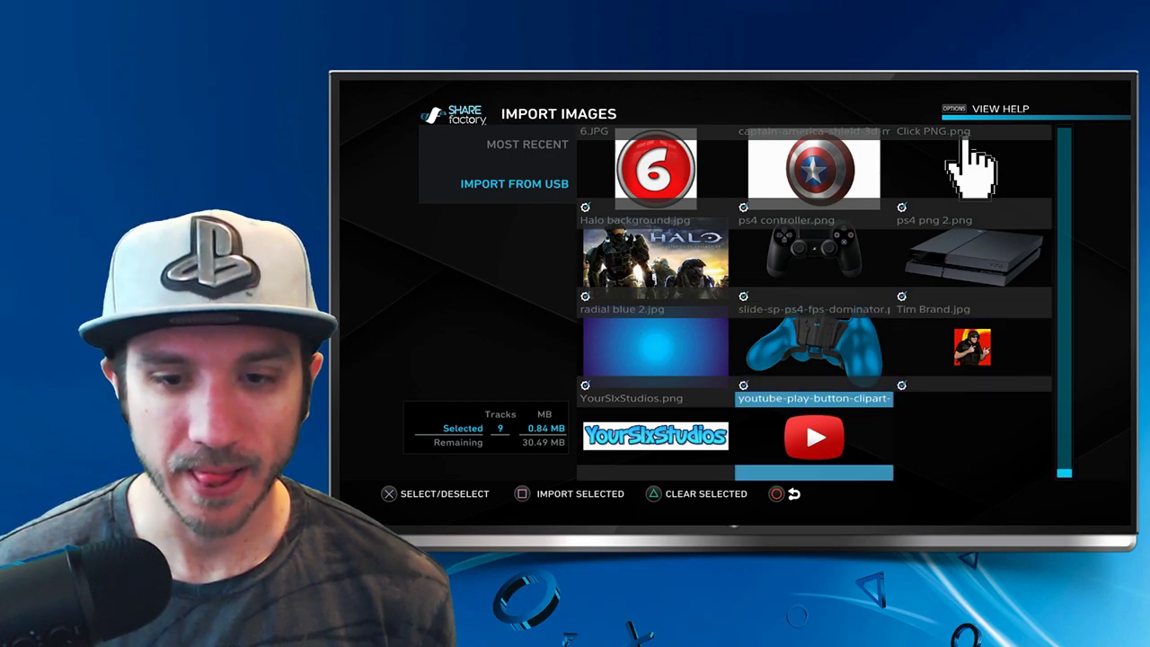
key(Left)
key(Right)
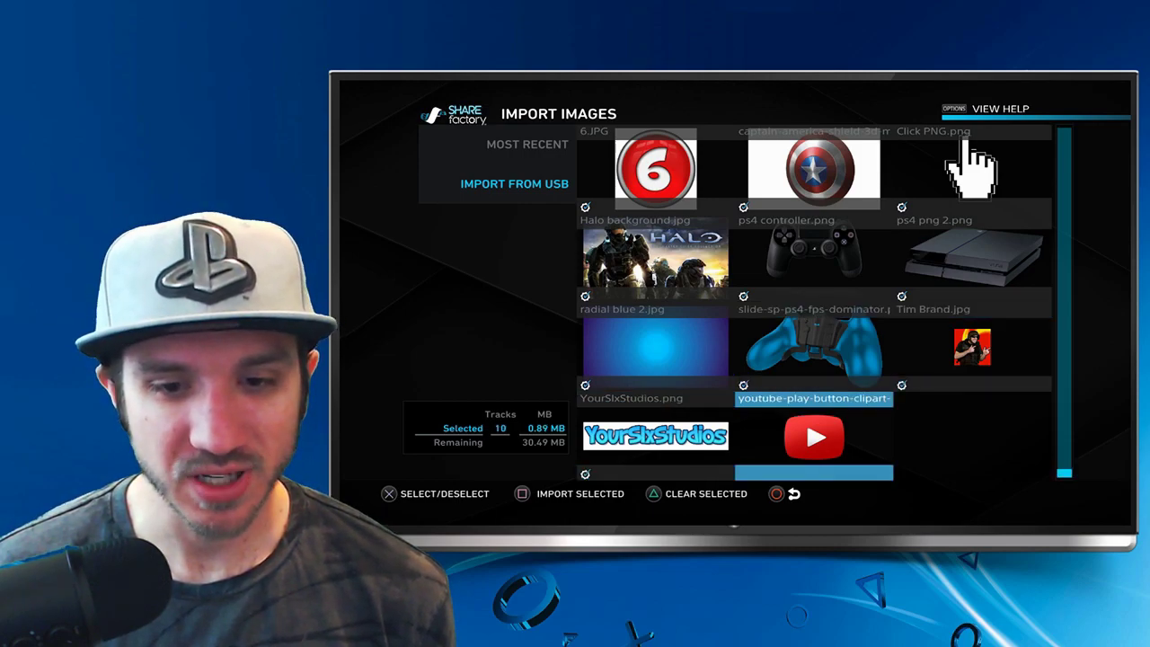
key(Return)
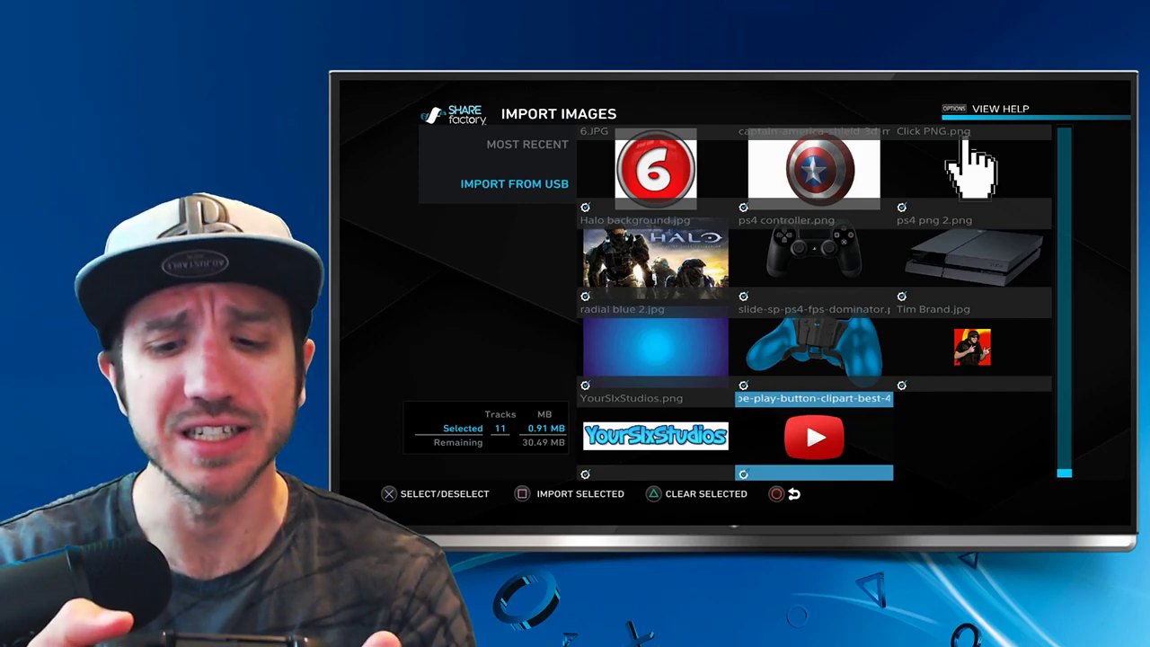
key(s)
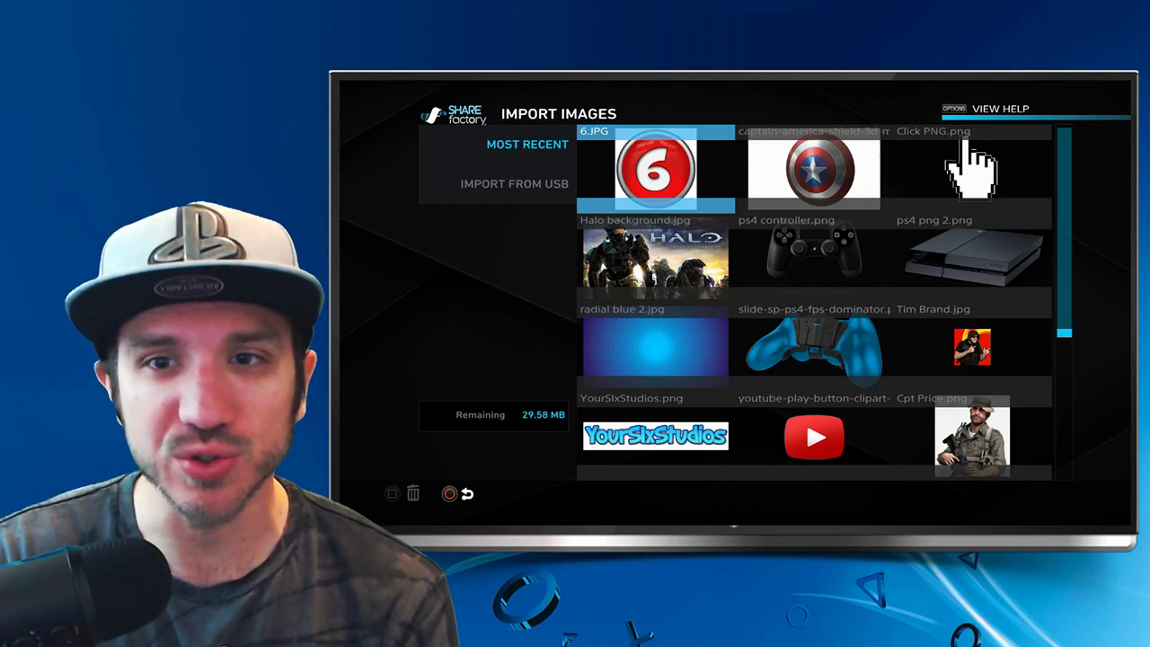
Leave the import screen and open the most recent project, COD: Black Ops 4, in the editor.
click(654, 256)
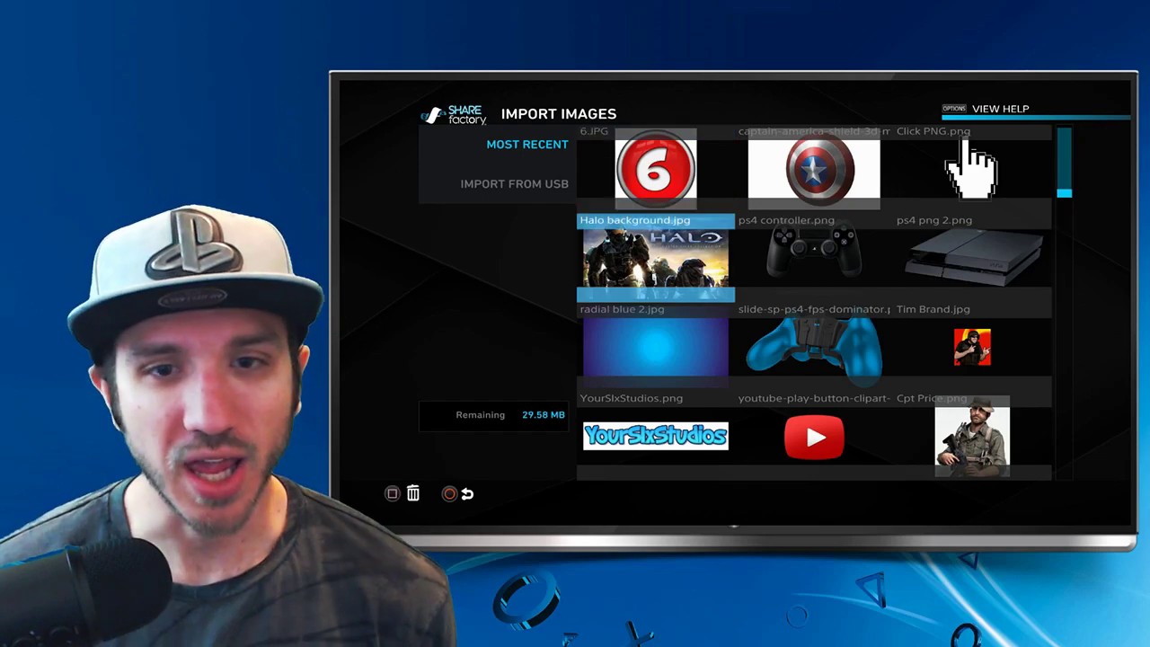
key(Escape)
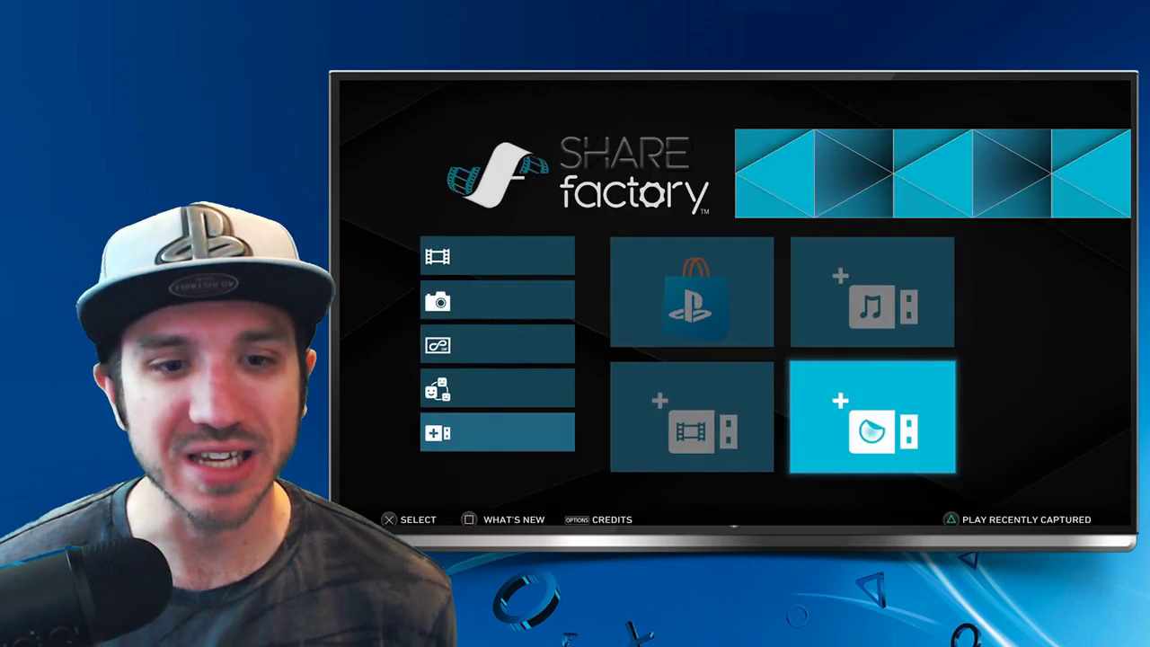
key(Left)
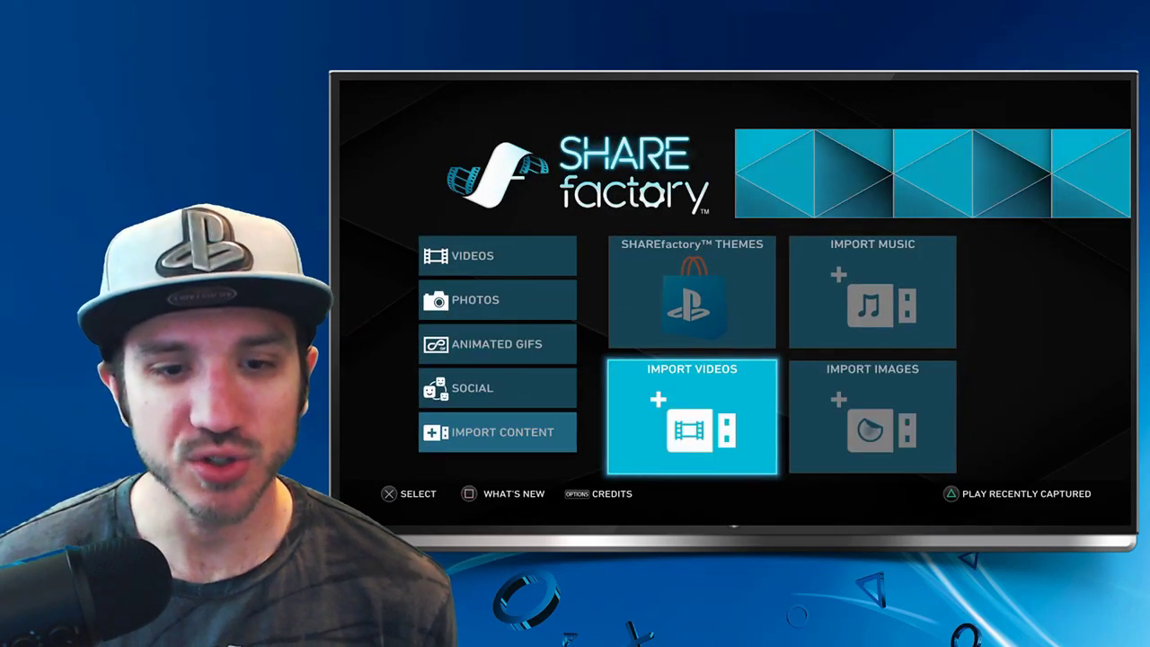
key(Left)
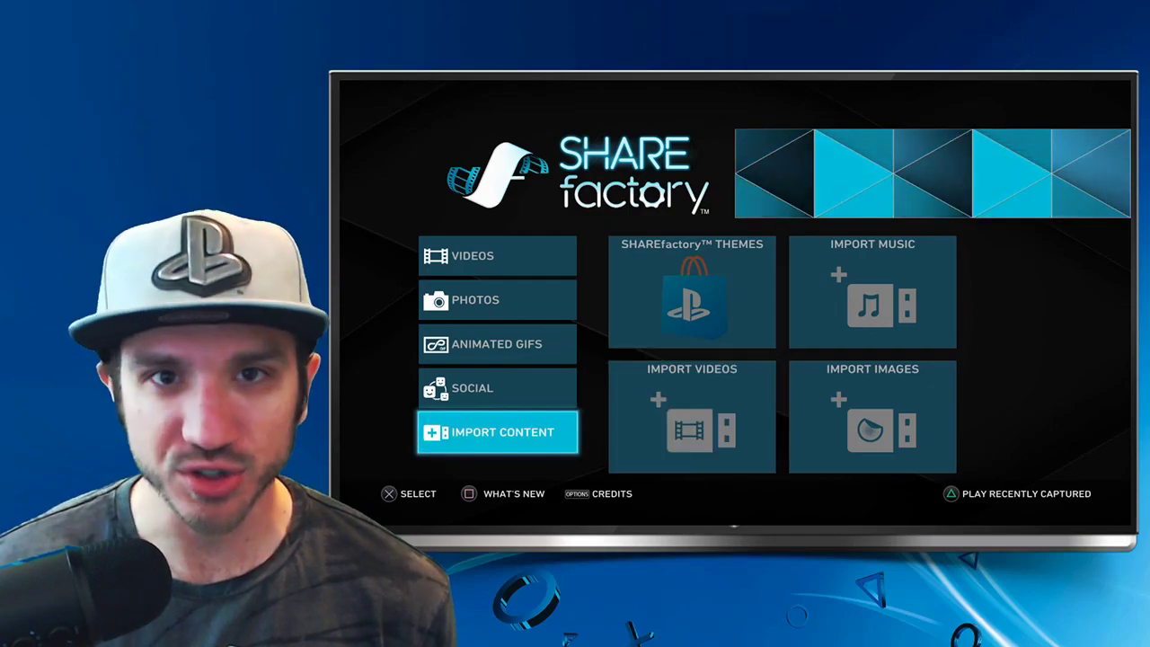
key(Up)
key(Up)
key(Up)
key(Up)
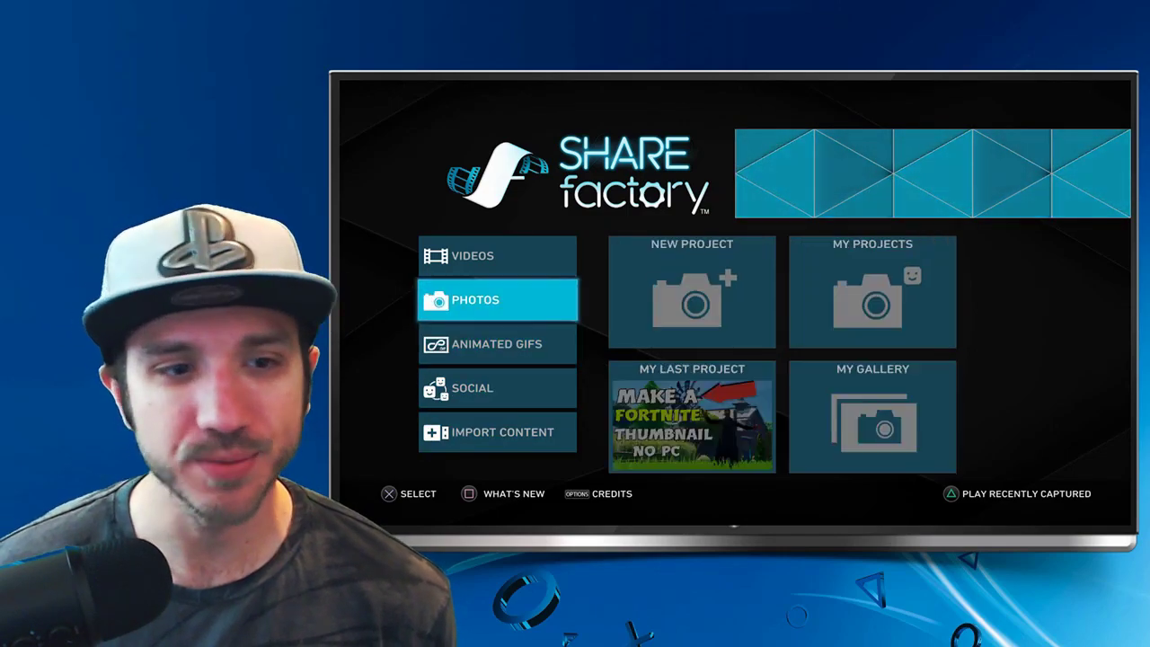
key(Right)
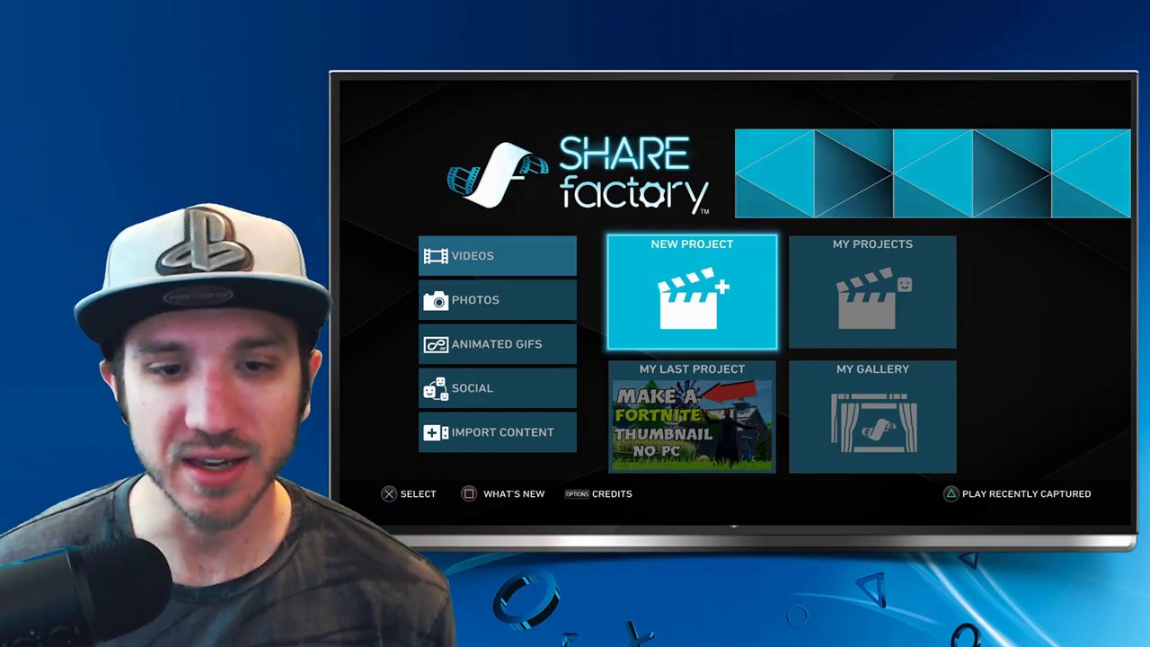
key(Down)
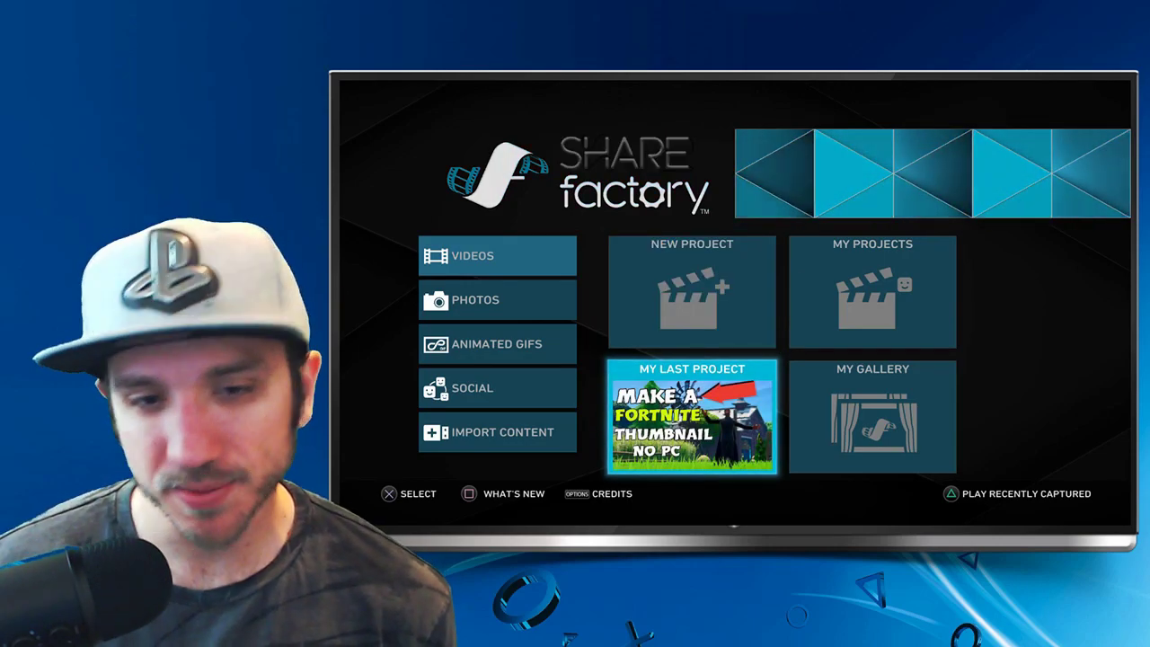
key(Return)
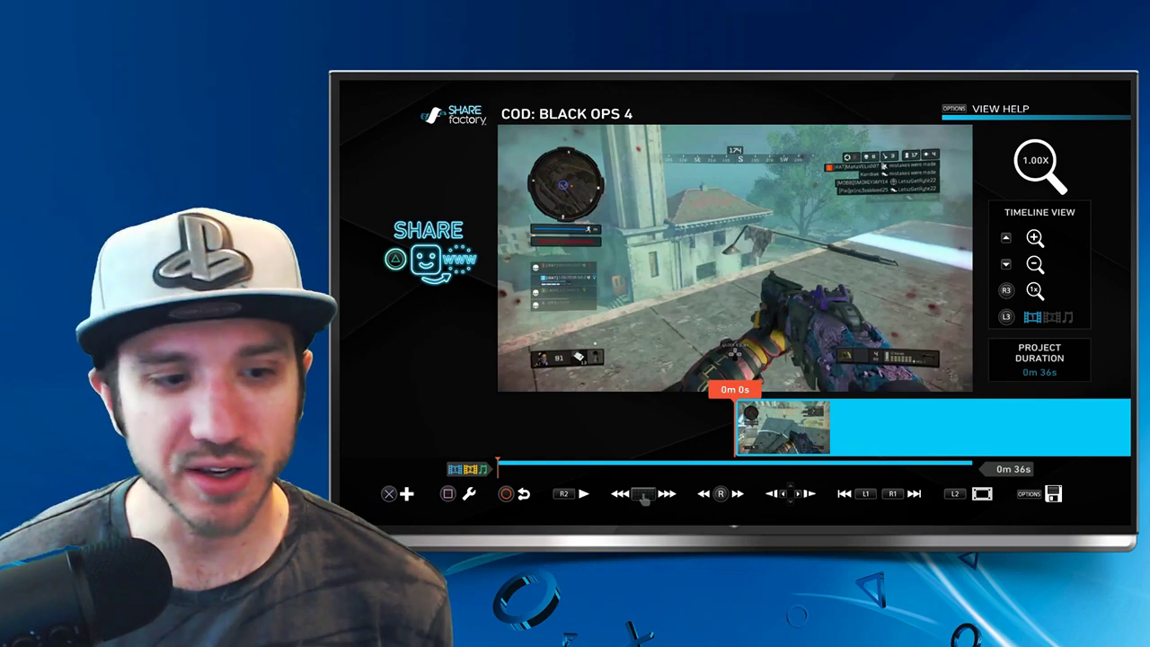
Place the pixel hand-cursor image from Imported Images as a 5.0s overlay on the COD clip.
key(Return)
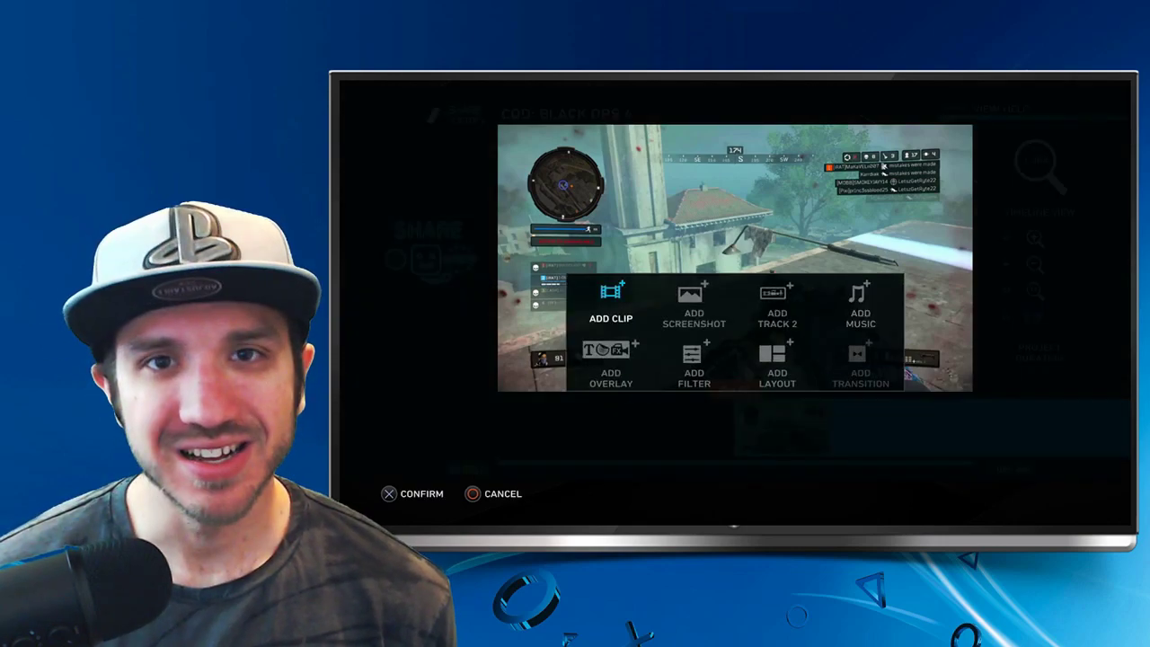
key(Down)
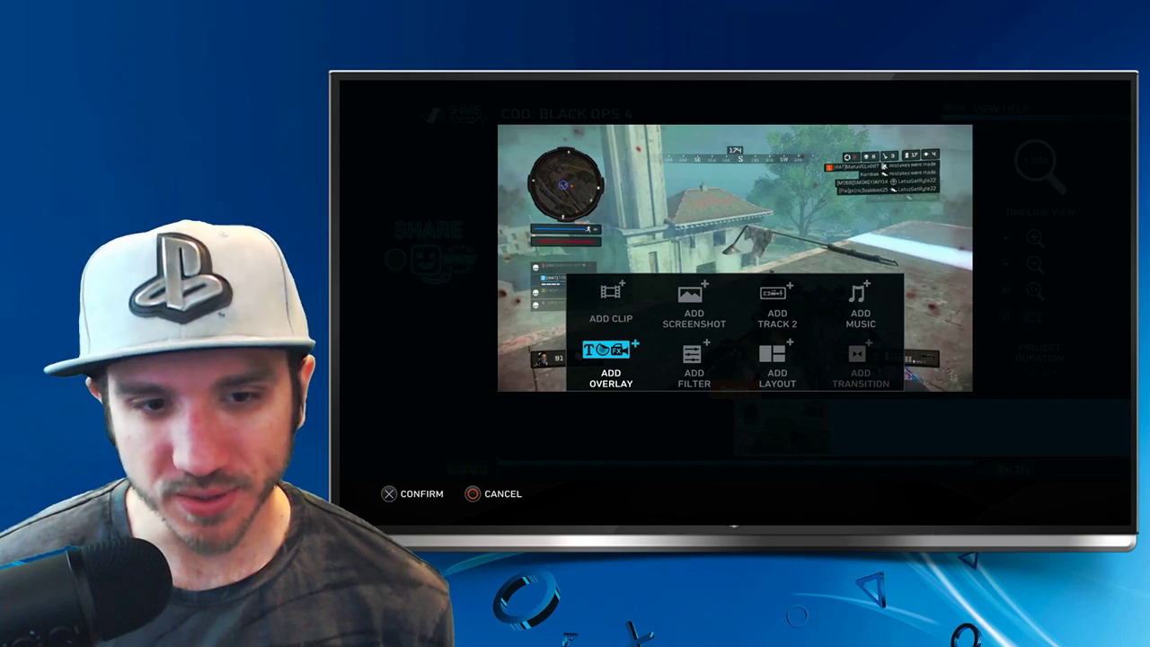
key(Return)
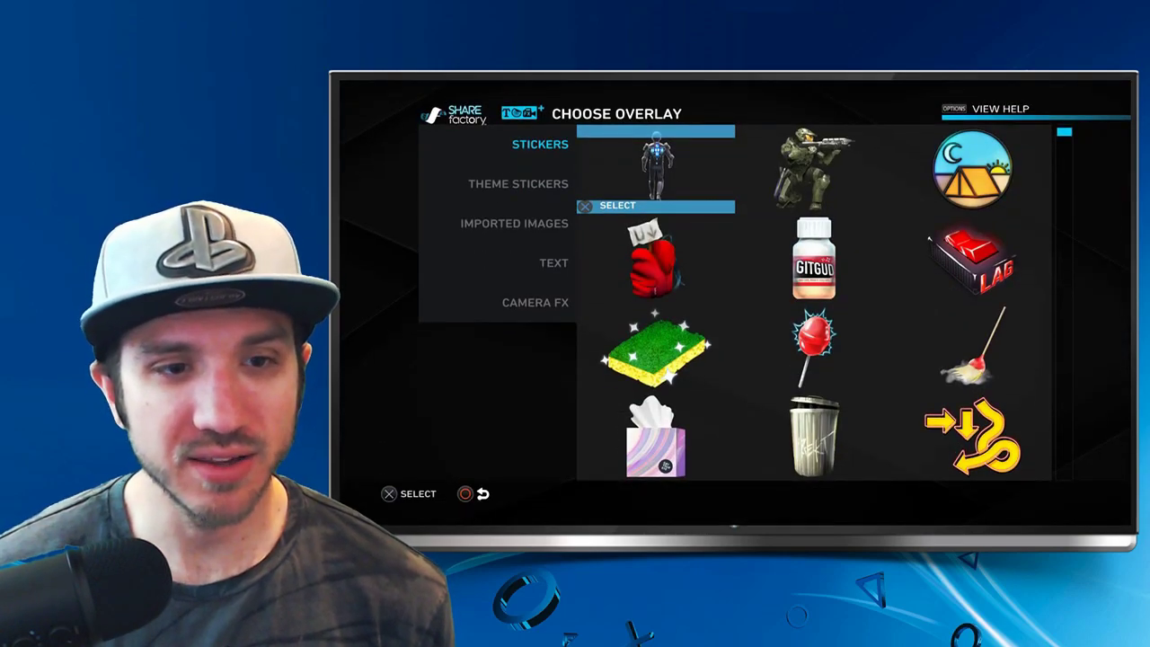
key(Left)
key(Down)
key(Down)
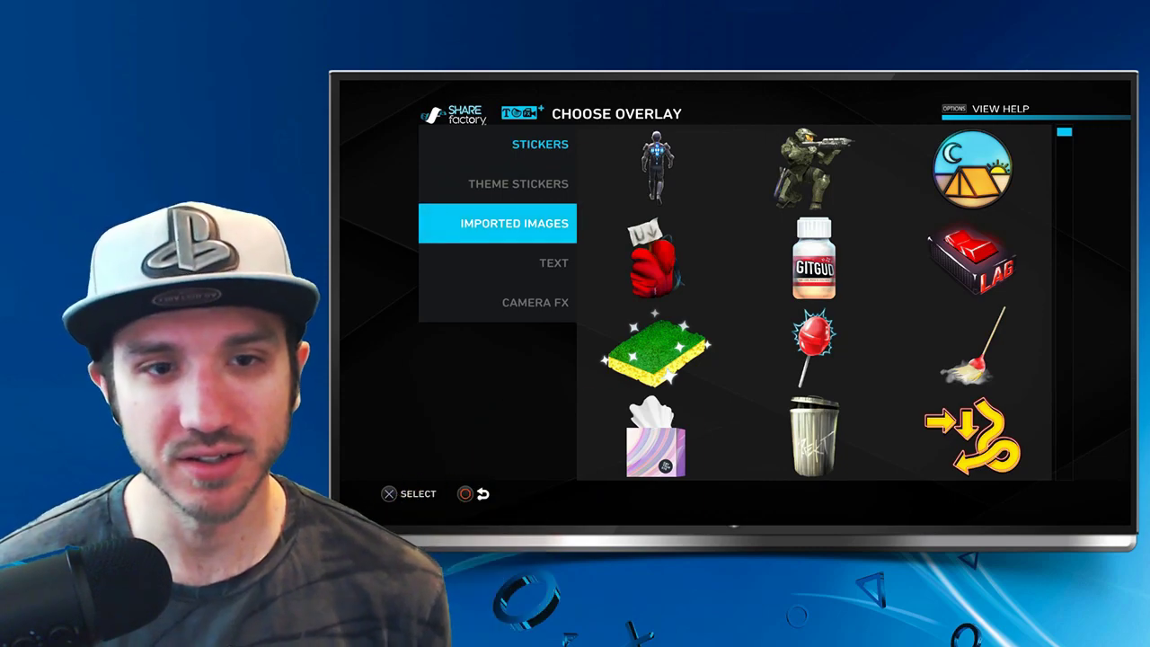
key(Right)
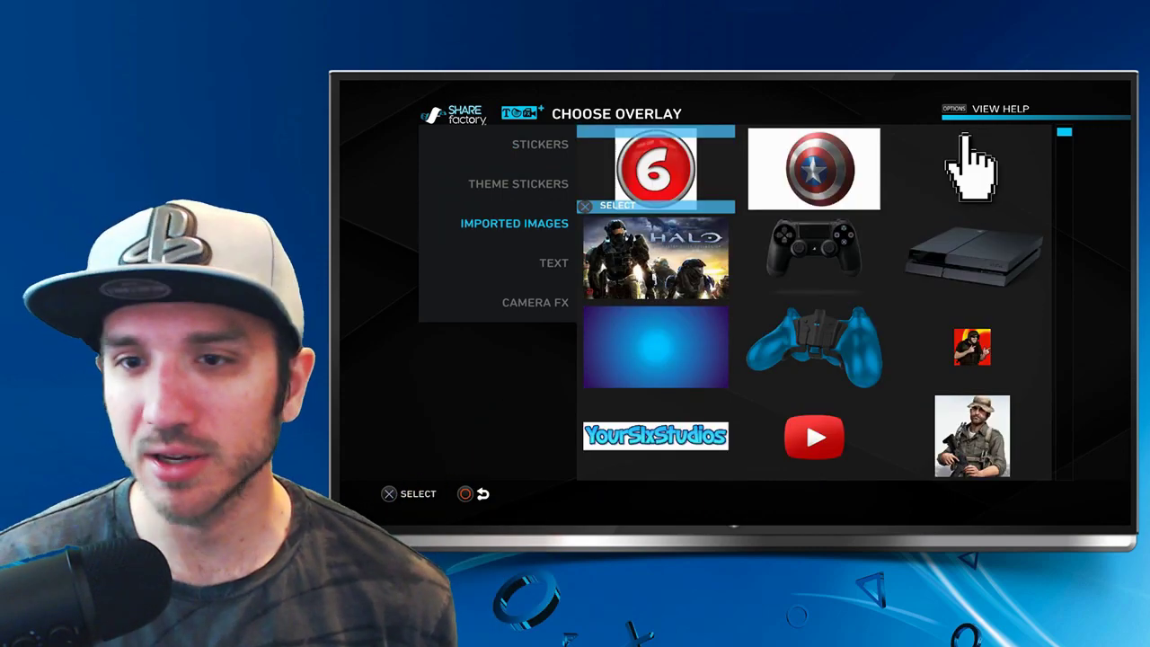
key(Right)
key(Right)
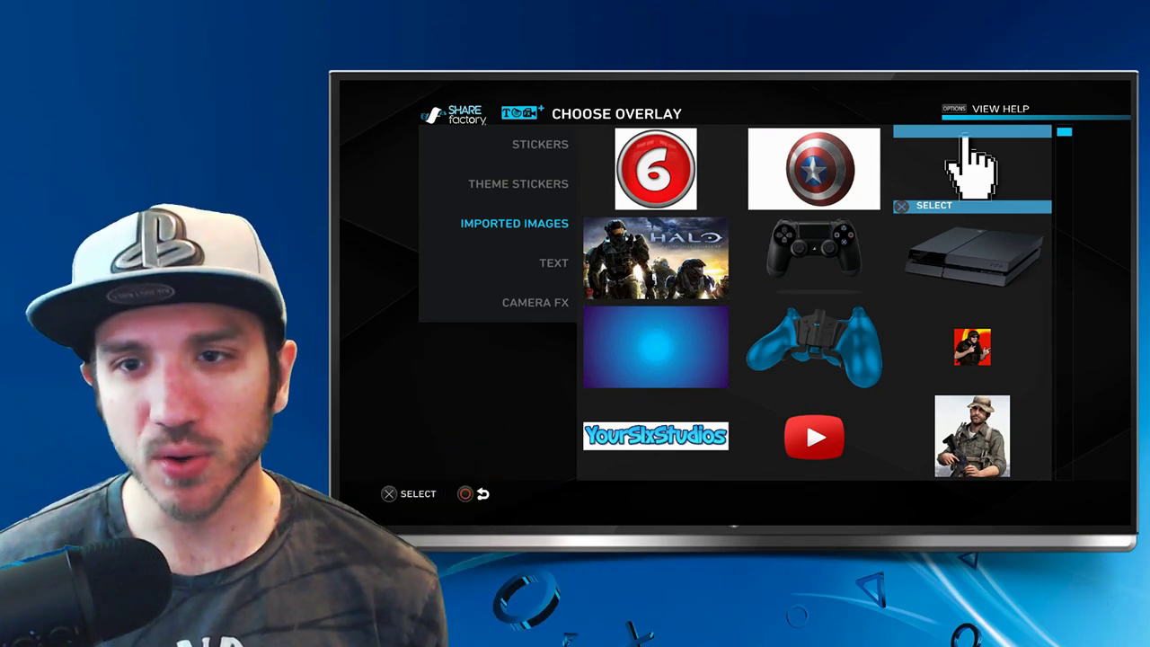
key(Return)
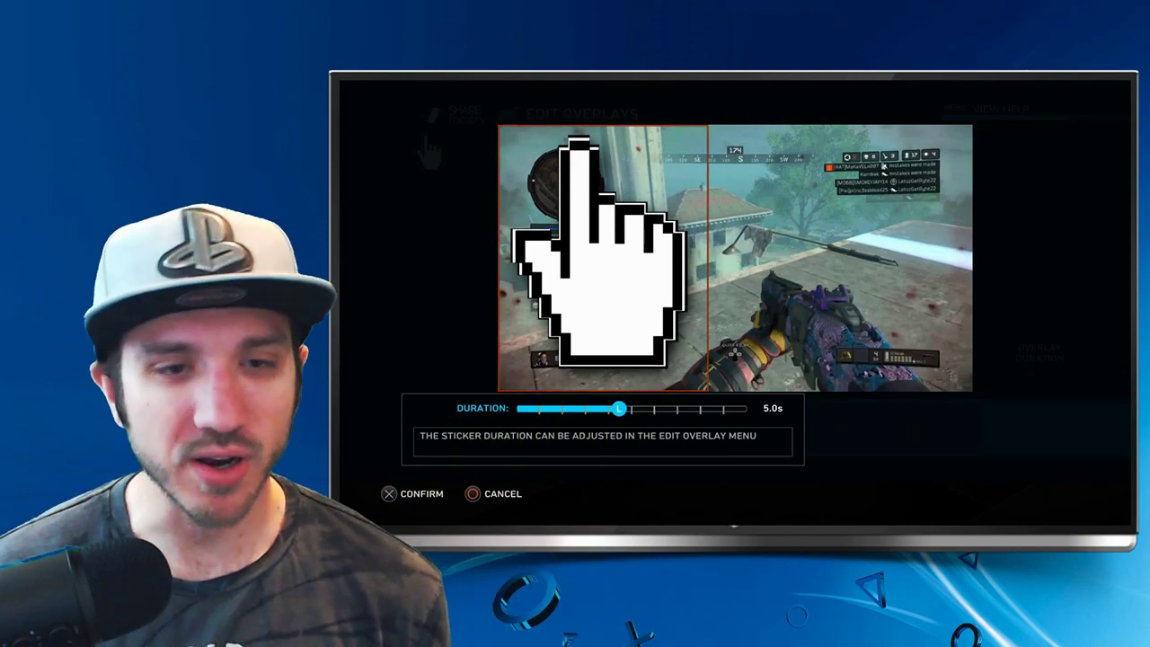
Accept the duration, then shrink, reposition and rotate the hand sticker clockwise toward the minimap.
key(Return)
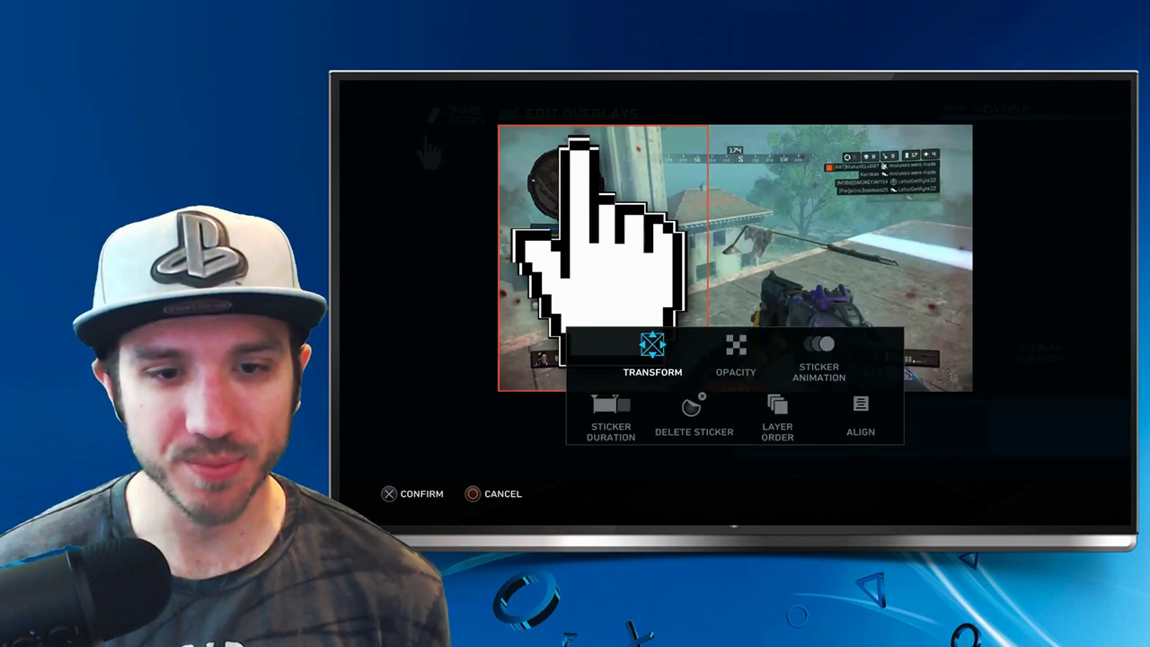
key(Return)
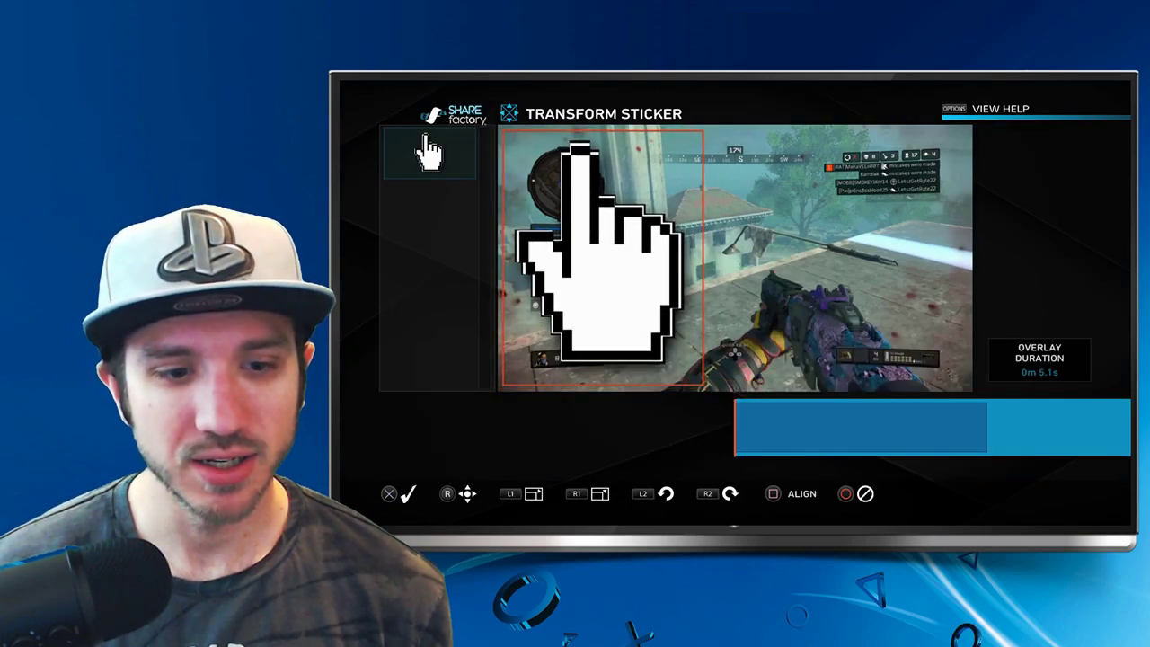
key(Down)
key(Down)
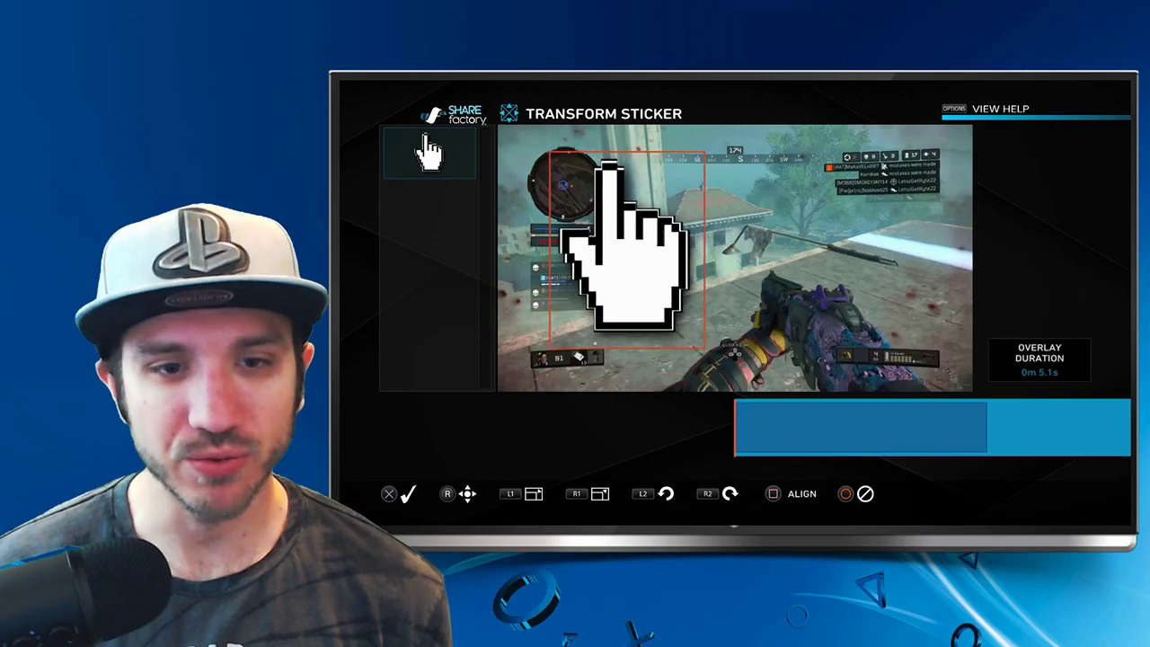
key(Right)
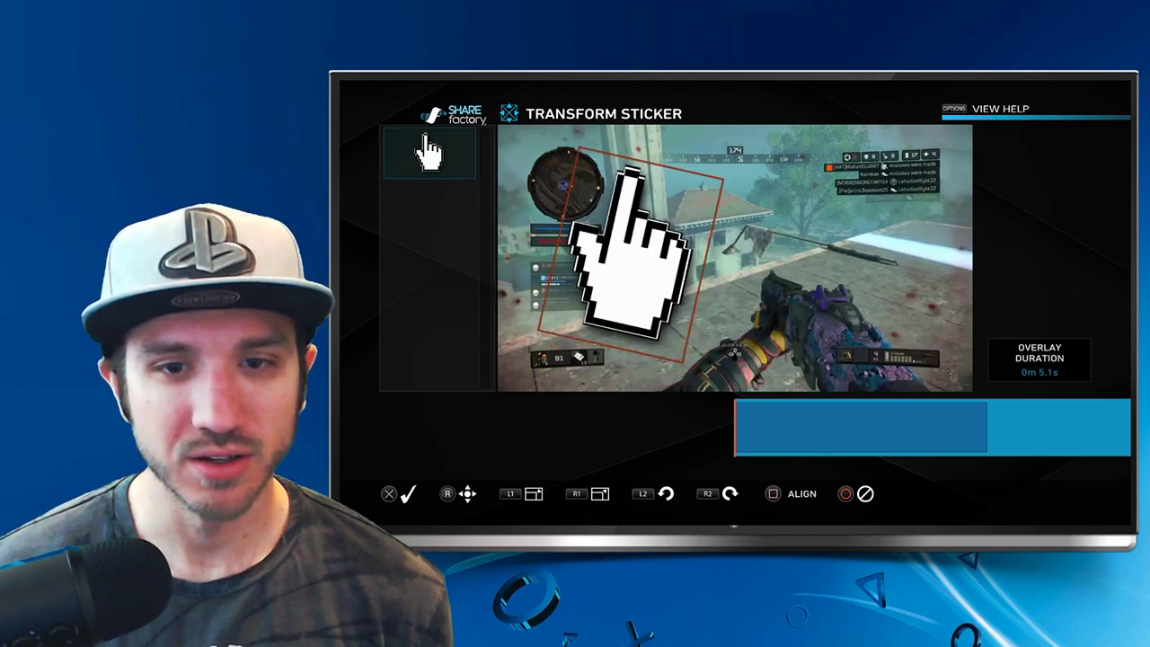
key(Right)
Set the hand sticker's beginning animation to Slide In.
key(Return)
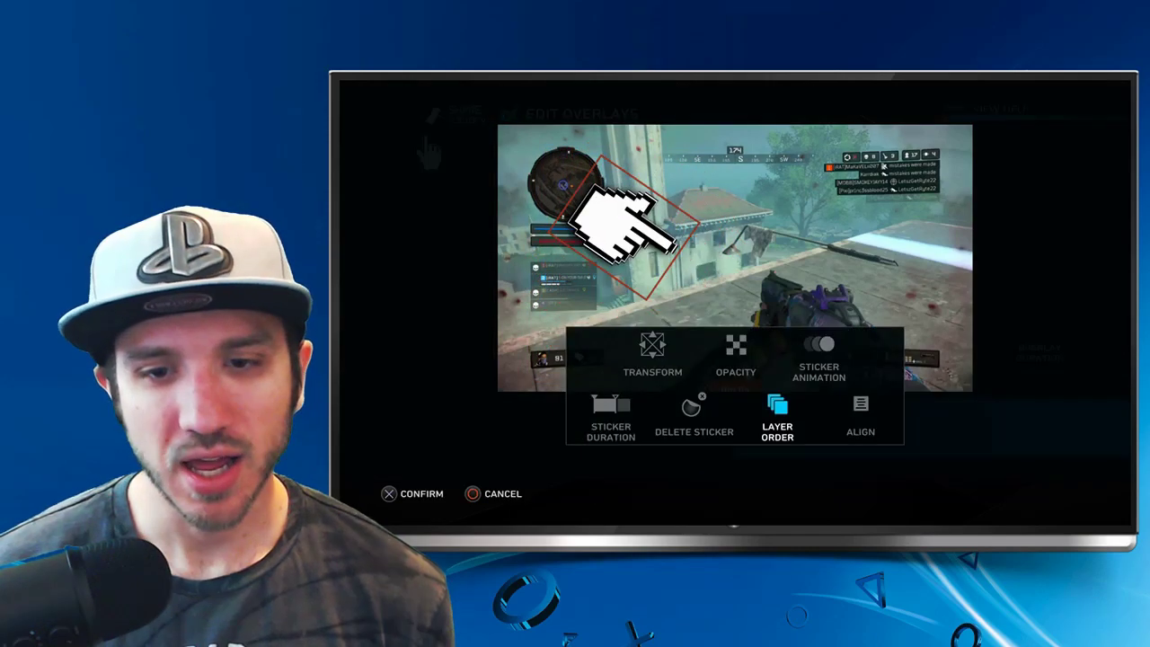
key(Right)
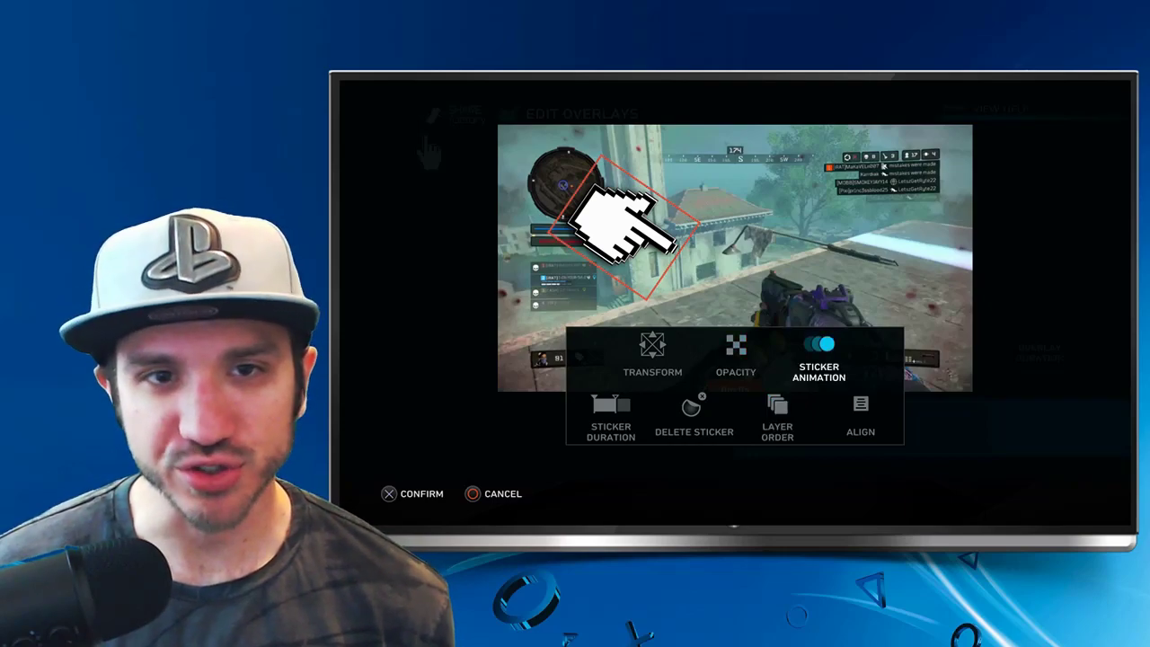
key(Return)
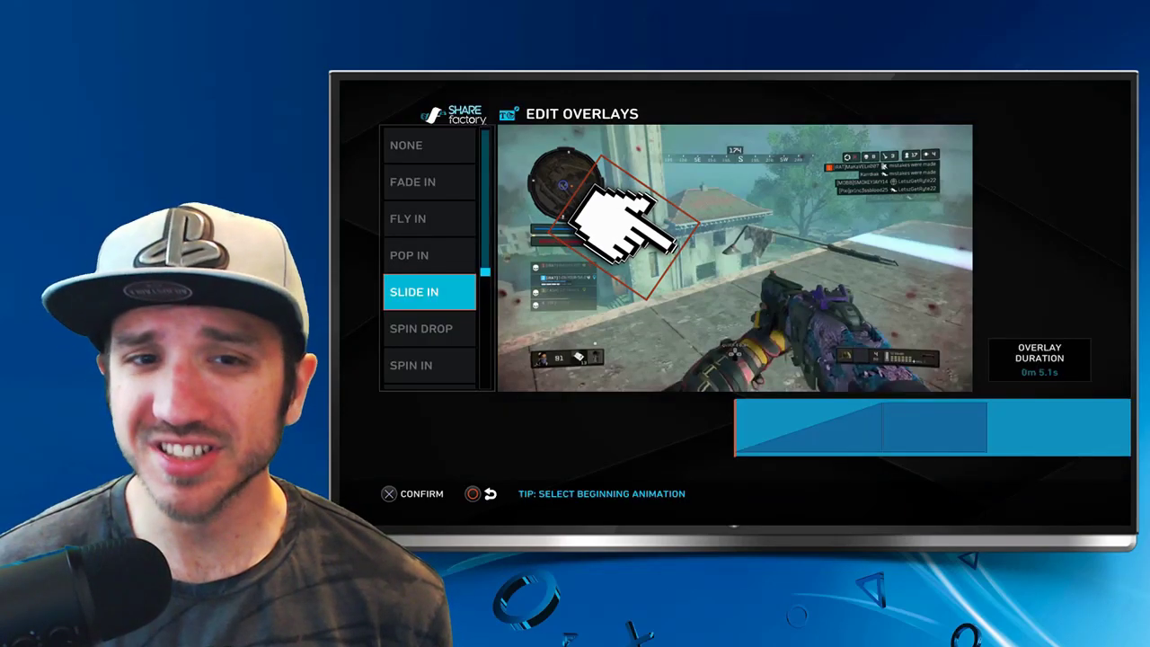
key(Return)
Choose Bounce as the sticker's middle animation.
key(Right)
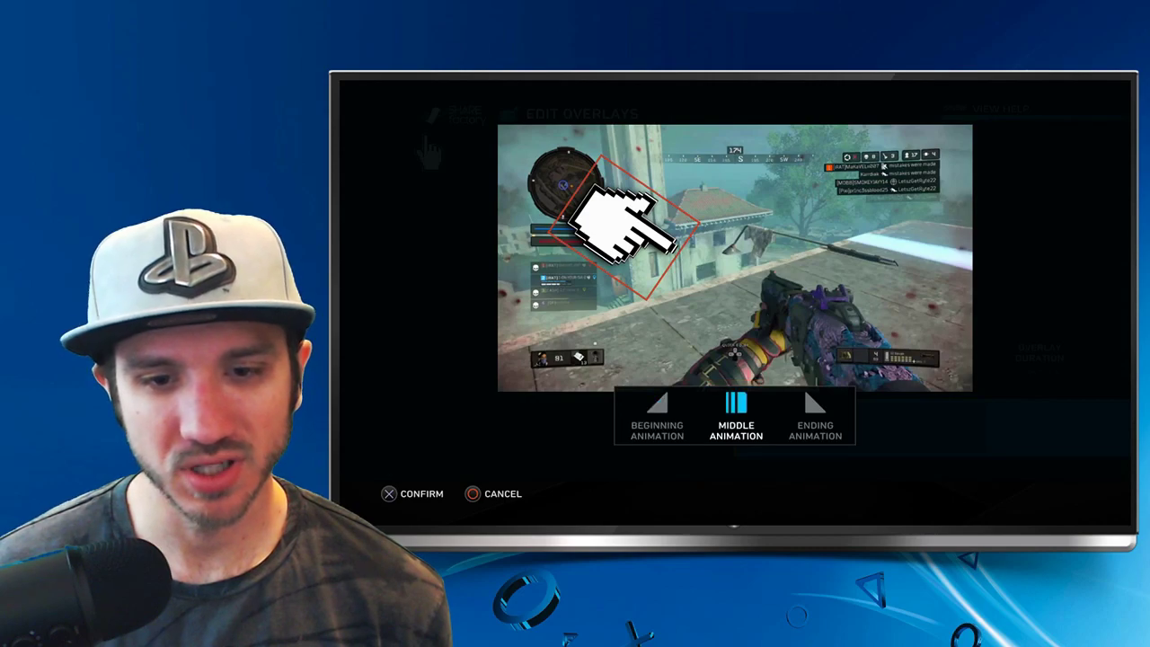
key(Return)
key(Down)
key(Down)
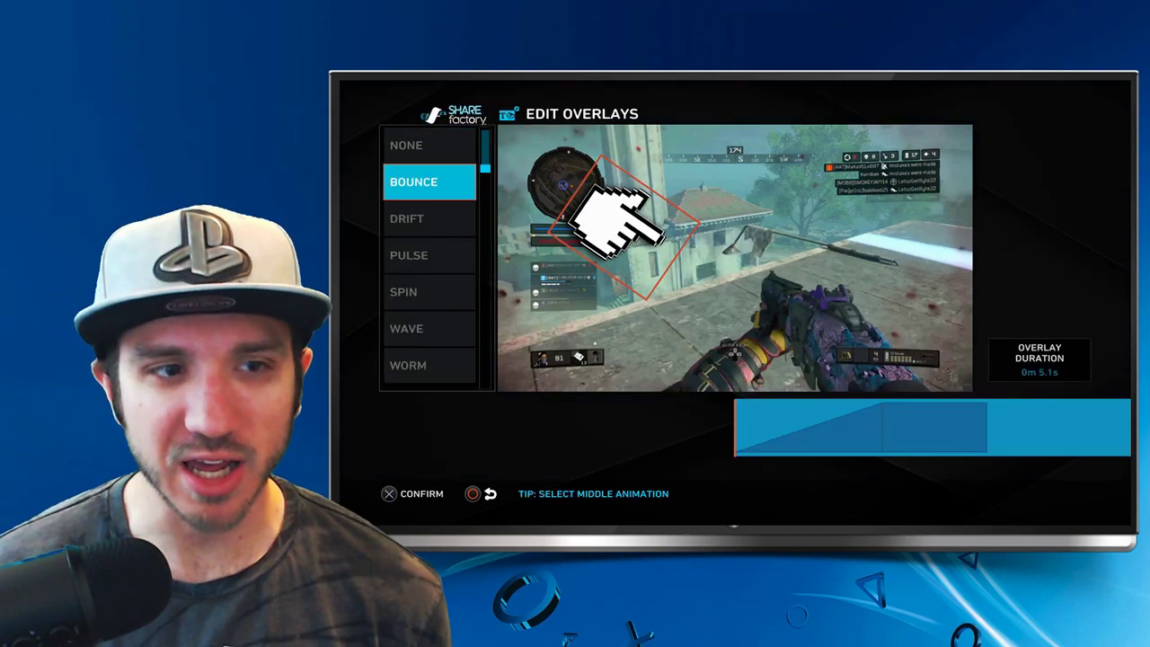
key(Up)
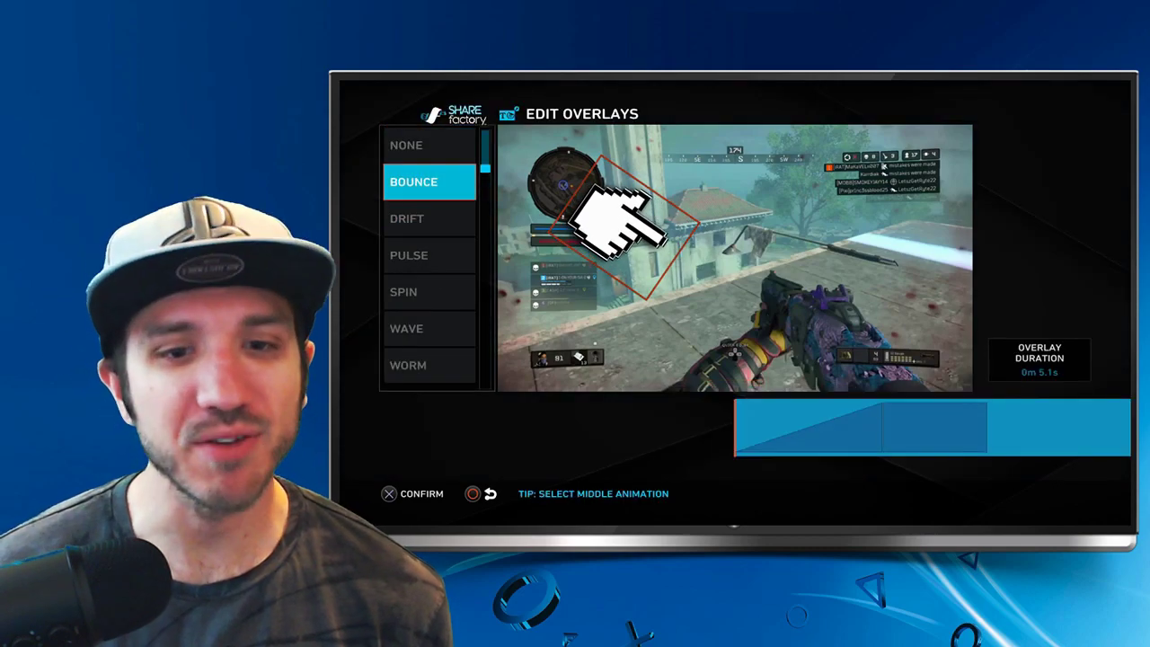
key(Return)
Set the sticker's ending animation to Fly Out and preview the result.
key(Right)
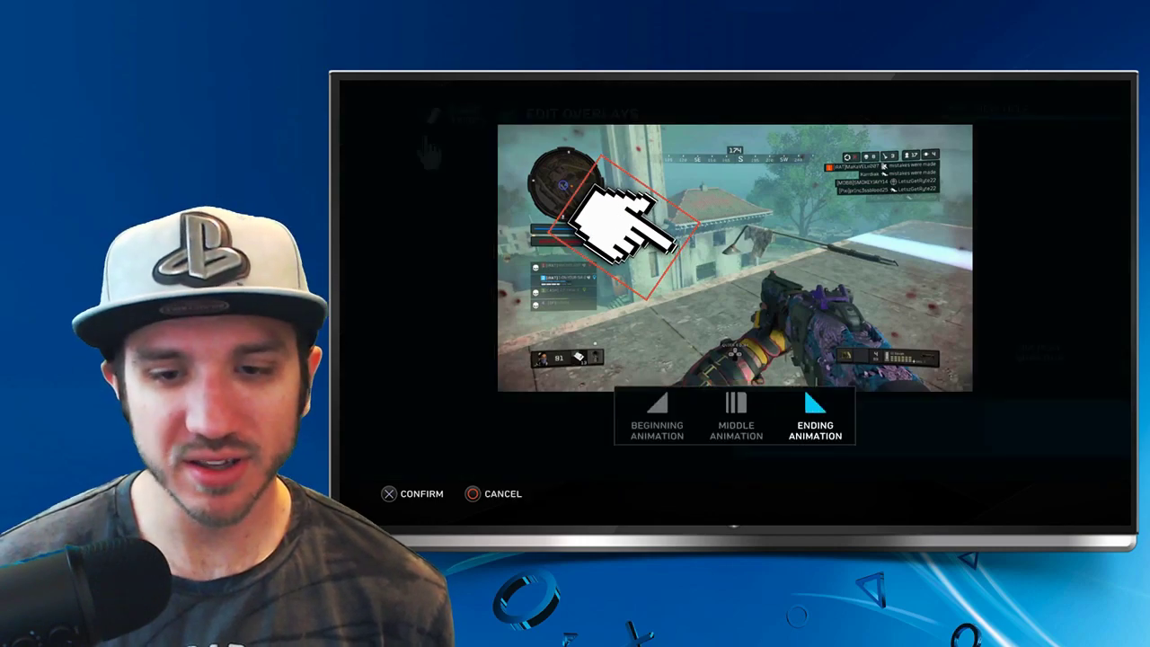
key(Return)
key(Down)
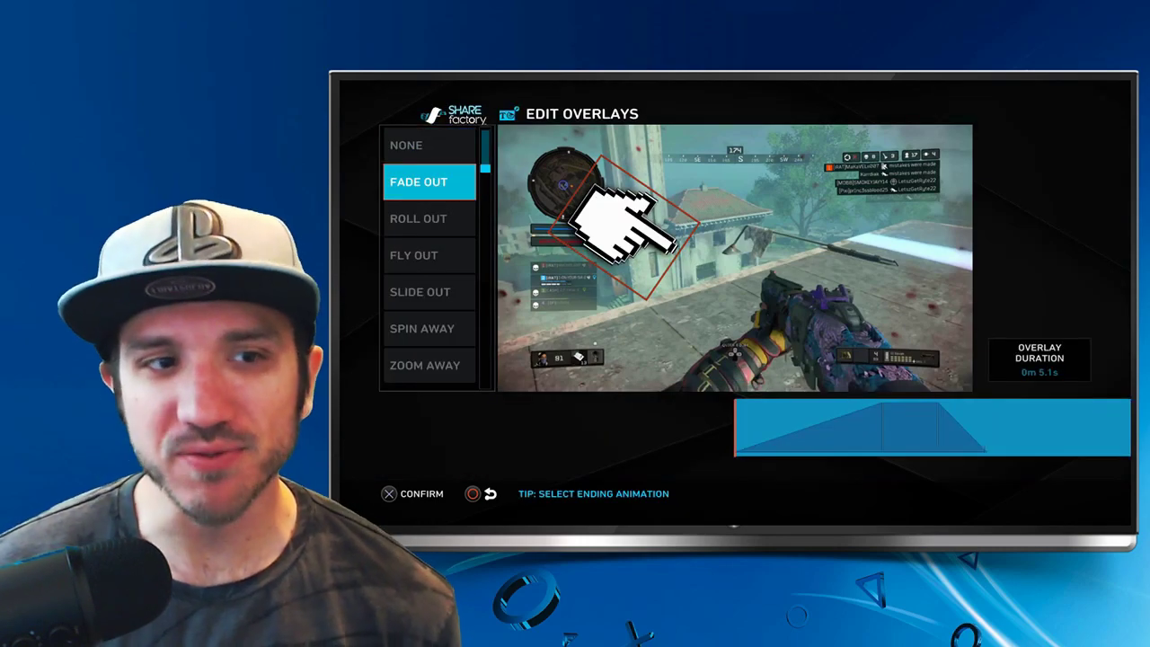
key(Down)
key(Down)
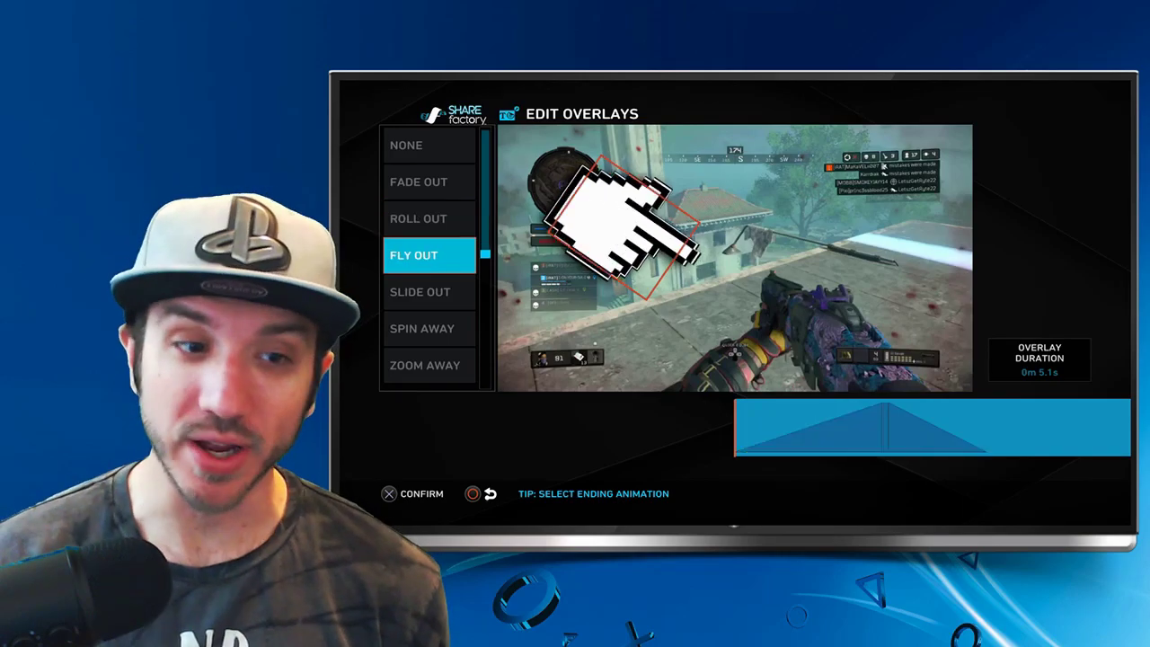
key(Return)
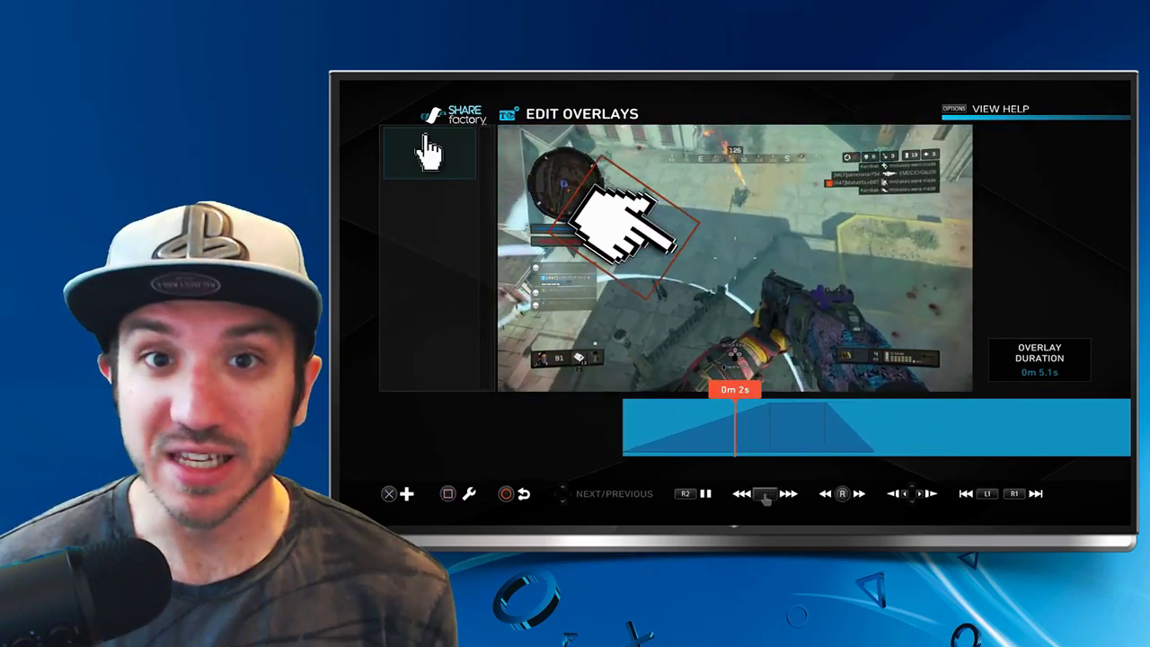